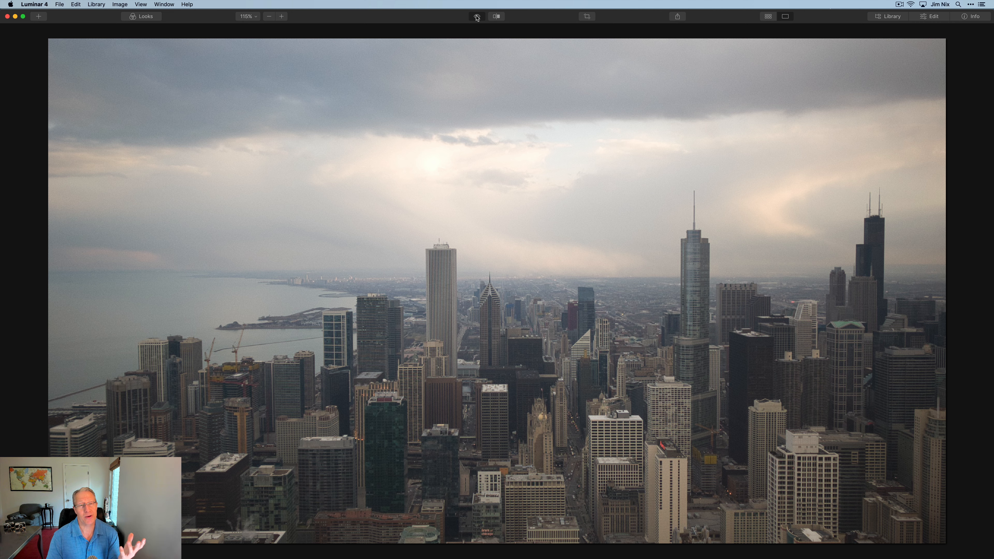
# - Switch between the finished edit and the unedited original of the skyline photo
pyautogui.click(477, 18)
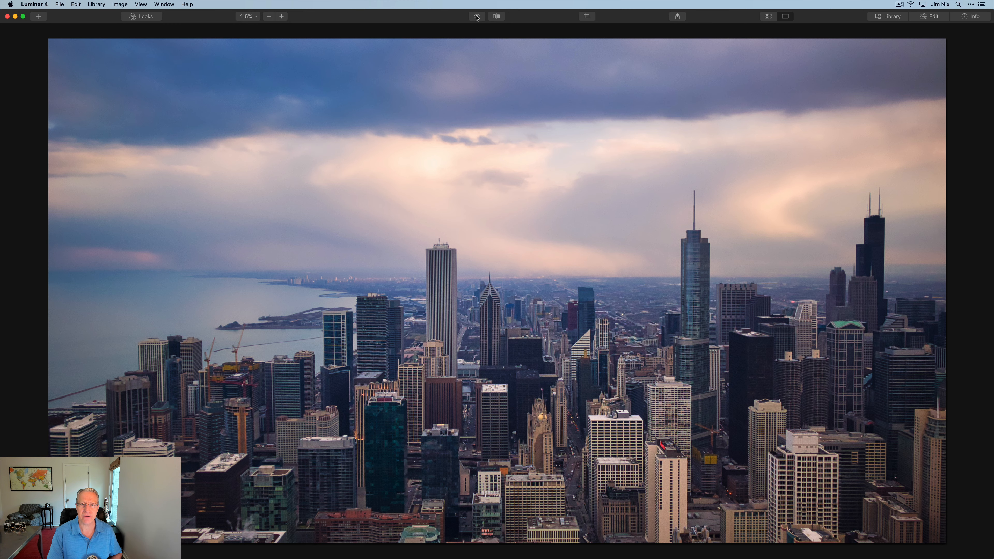
pyautogui.click(476, 18)
pyautogui.click(477, 18)
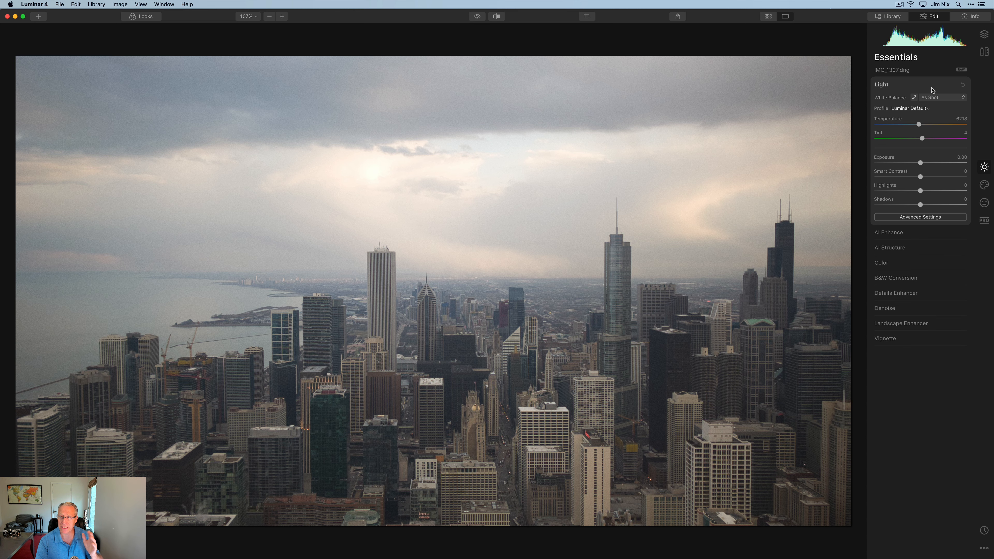
# - Cool Temperature to 5379 and raise Smart Contrast to 44, then compare against the original
pyautogui.moveTo(919, 125); pyautogui.dragTo(915, 126)
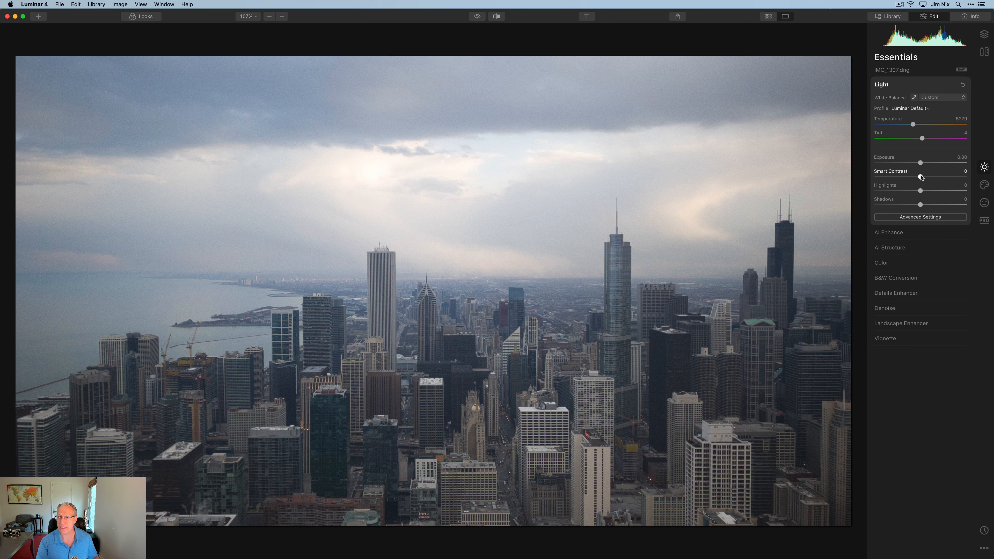
pyautogui.moveTo(921, 177); pyautogui.dragTo(893, 192)
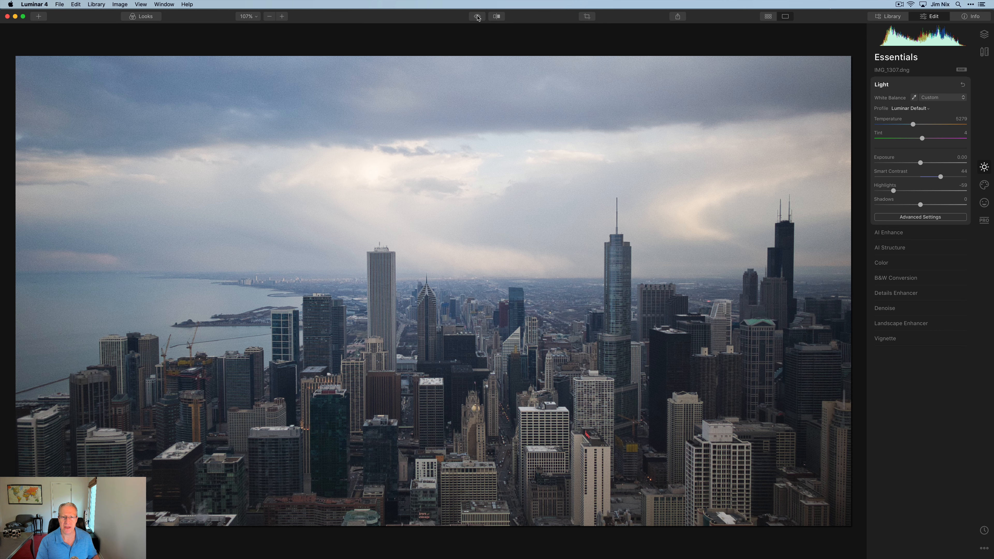
pyautogui.click(478, 17)
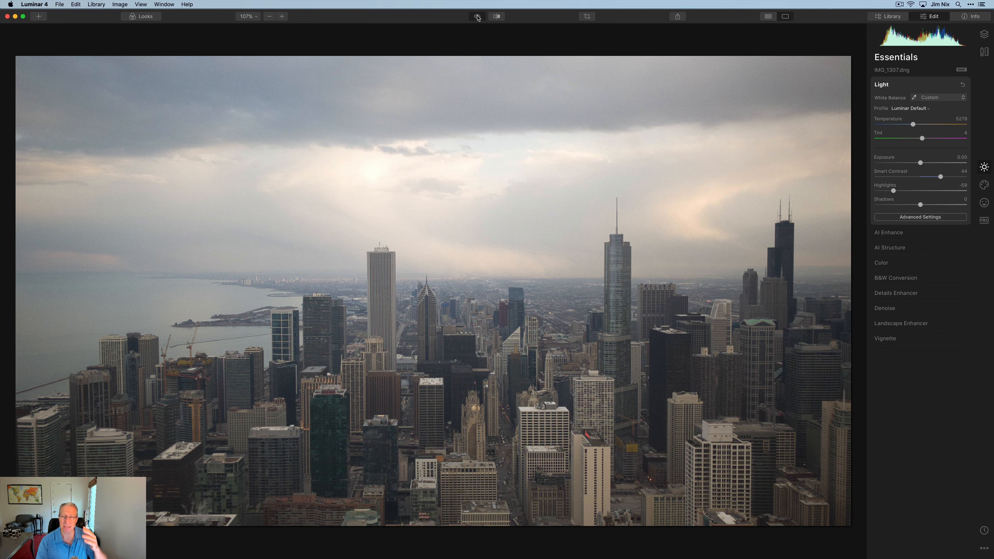
pyautogui.click(477, 16)
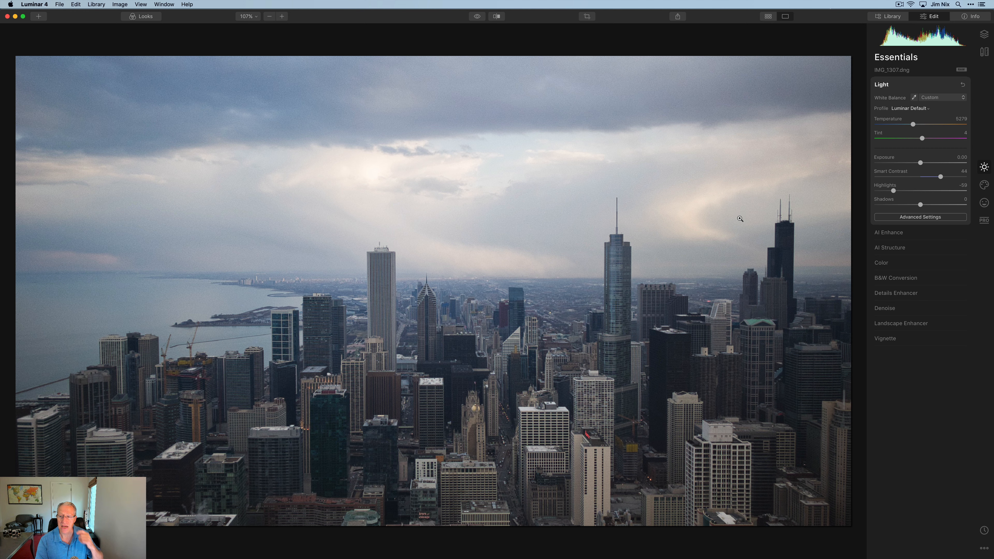
# - Apply AI Enhance with AI Accent at 39, comparing it switched off and on
pyautogui.click(898, 232)
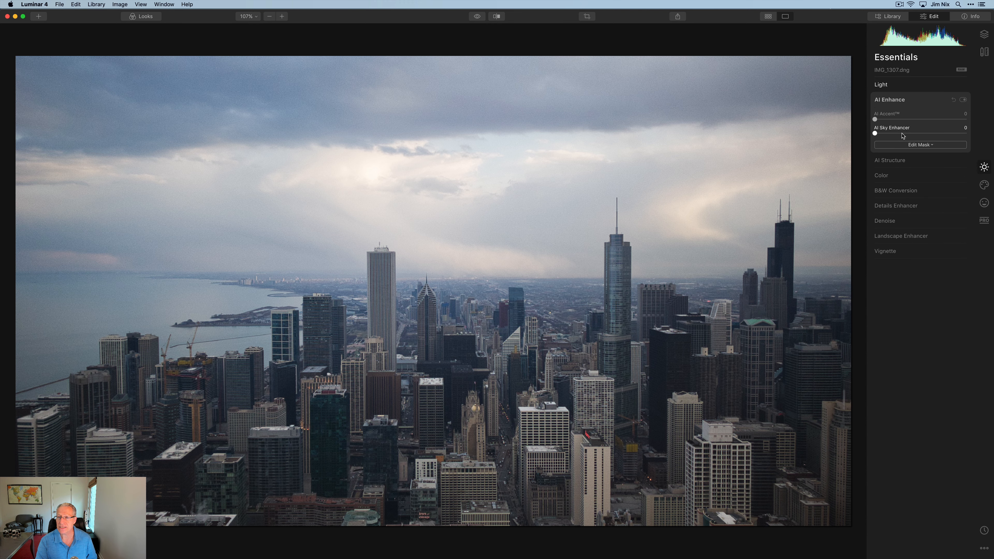
pyautogui.moveTo(875, 120); pyautogui.dragTo(905, 136)
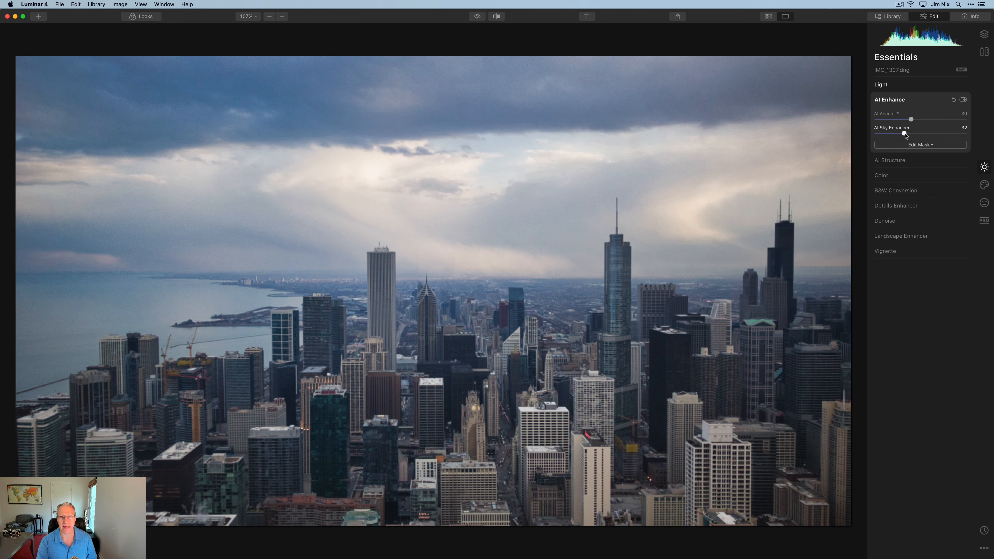
pyautogui.click(962, 100)
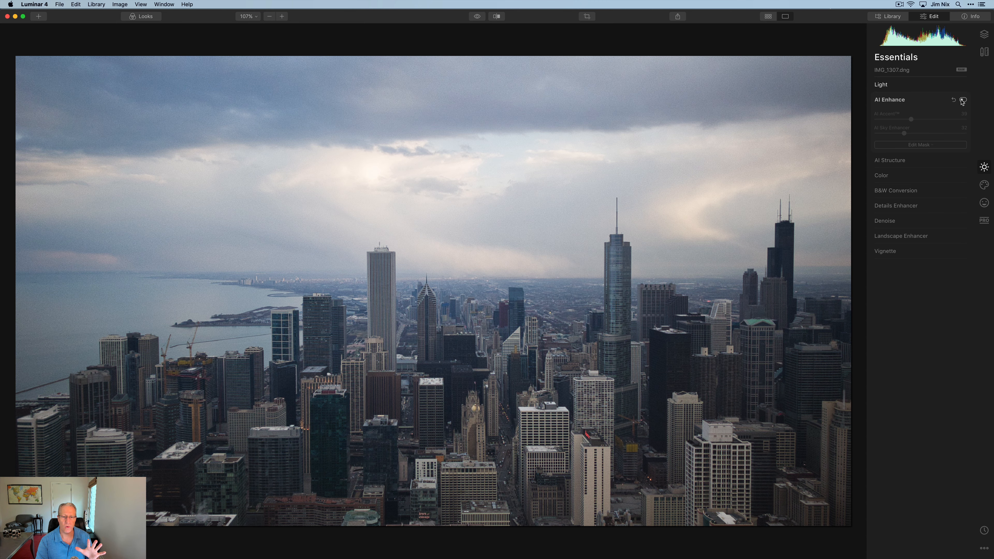
pyautogui.click(962, 100)
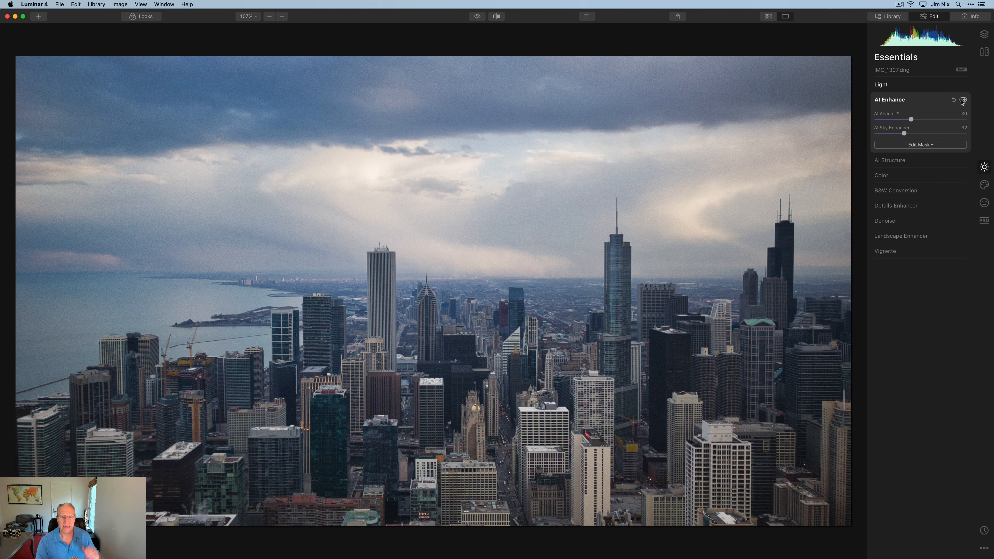
# - Set the AI Structure Amount to -49 and switch its mask to Brush
pyautogui.click(928, 161)
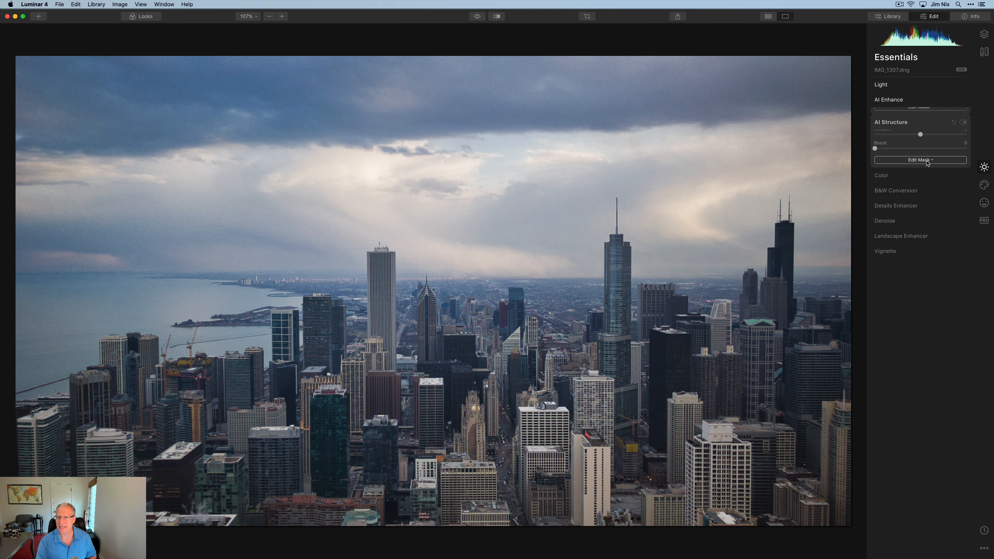
pyautogui.moveTo(920, 135); pyautogui.dragTo(897, 136)
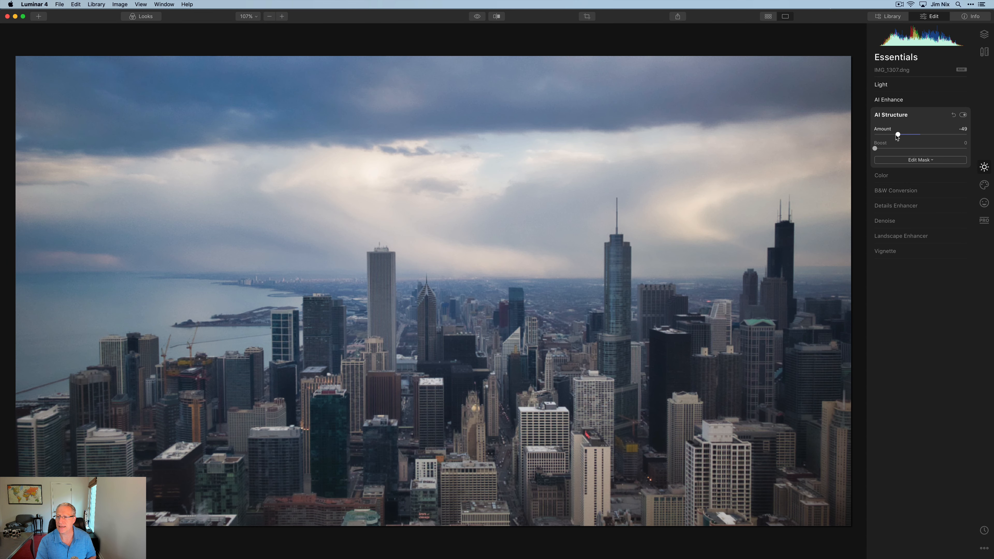
pyautogui.click(898, 160)
pyautogui.click(897, 171)
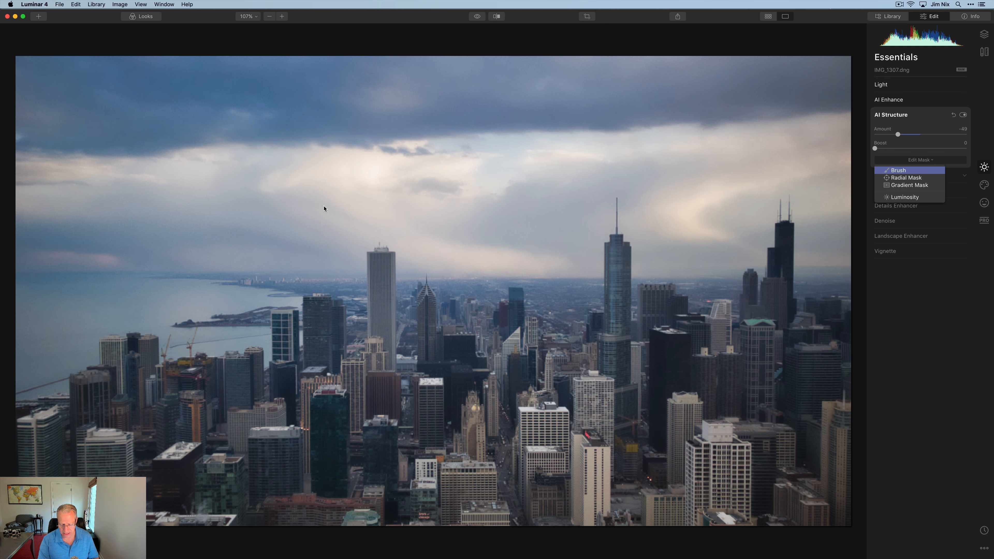
# - Paint the AI Structure mask over the top-left sky, the tall dark tower and the left lake
pyautogui.scroll(10, 324, 205)
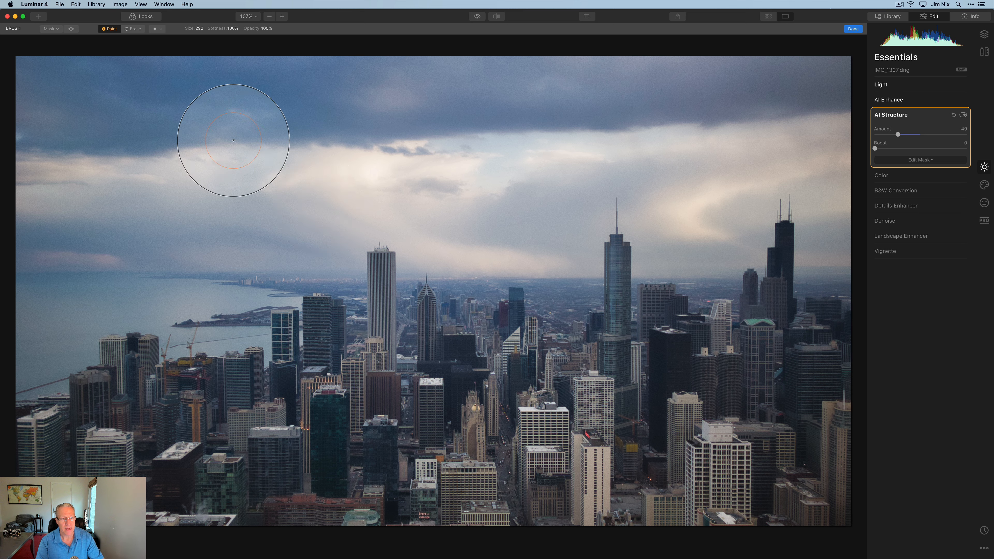
pyautogui.moveTo(213, 122)
pyautogui.mouseDown()
pyautogui.moveTo(187, 58)
pyautogui.moveTo(2, 61)
pyautogui.moveTo(86, 151)
pyautogui.moveTo(27, 190)
pyautogui.moveTo(218, 201)
pyautogui.moveTo(153, 230)
pyautogui.moveTo(264, 269)
pyautogui.moveTo(125, 276)
pyautogui.moveTo(75, 294)
pyautogui.moveTo(29, 332)
pyautogui.moveTo(33, 349)
pyautogui.moveTo(183, 252)
pyautogui.moveTo(207, 285)
pyautogui.moveTo(307, 248)
pyautogui.moveTo(362, 196)
pyautogui.moveTo(423, 192)
pyautogui.moveTo(433, 216)
pyautogui.moveTo(489, 241)
pyautogui.moveTo(536, 228)
pyautogui.moveTo(558, 249)
pyautogui.moveTo(582, 176)
pyautogui.moveTo(673, 178)
pyautogui.moveTo(672, 221)
pyautogui.moveTo(713, 235)
pyautogui.moveTo(775, 133)
pyautogui.moveTo(835, 138)
pyautogui.moveTo(840, 228)
pyautogui.moveTo(767, 72)
pyautogui.moveTo(865, 76)
pyautogui.moveTo(639, 70)
pyautogui.moveTo(691, 82)
pyautogui.moveTo(322, 137)
pyautogui.moveTo(540, 157)
pyautogui.moveTo(570, 109)
pyautogui.moveTo(253, 78)
pyautogui.moveTo(282, 94)
pyautogui.moveTo(213, 127)
pyautogui.moveTo(333, 167)
pyautogui.mouseUp()
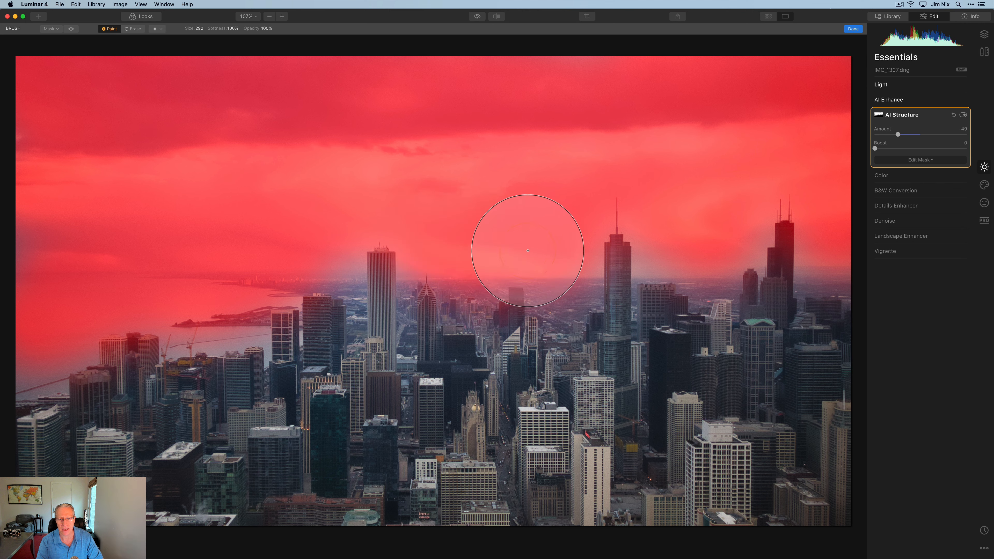
pyautogui.moveTo(753, 131); pyautogui.dragTo(832, 222)
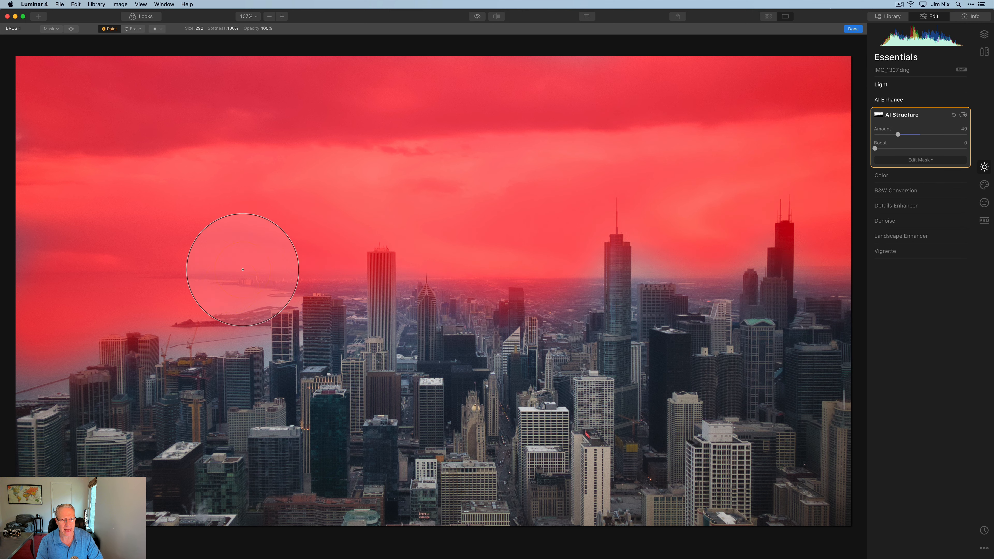
pyautogui.moveTo(182, 288)
pyautogui.mouseDown()
pyautogui.moveTo(81, 317)
pyautogui.moveTo(34, 356)
pyautogui.mouseUp()
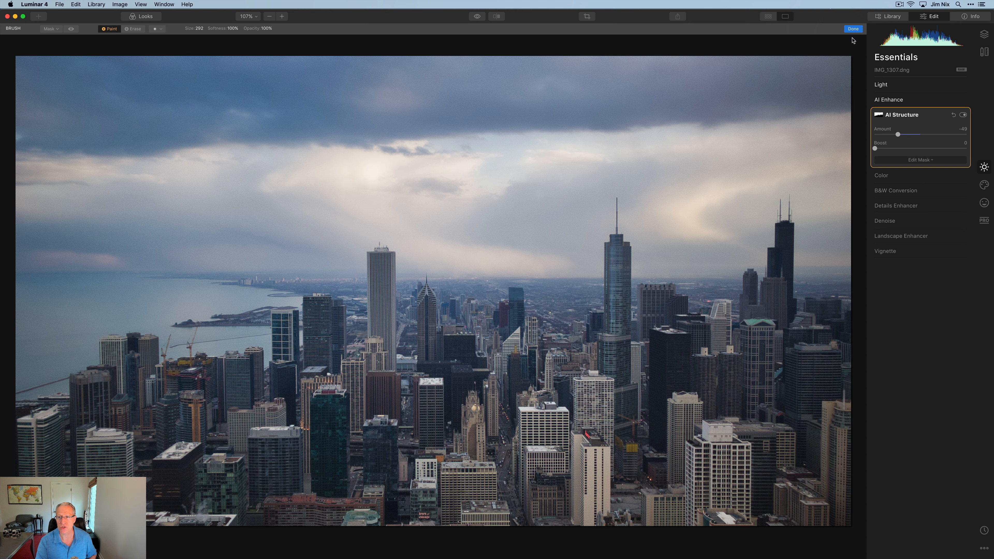
# - Finish the mask and compare AI Structure off and on at 200%, then fit to screen
pyautogui.click(855, 30)
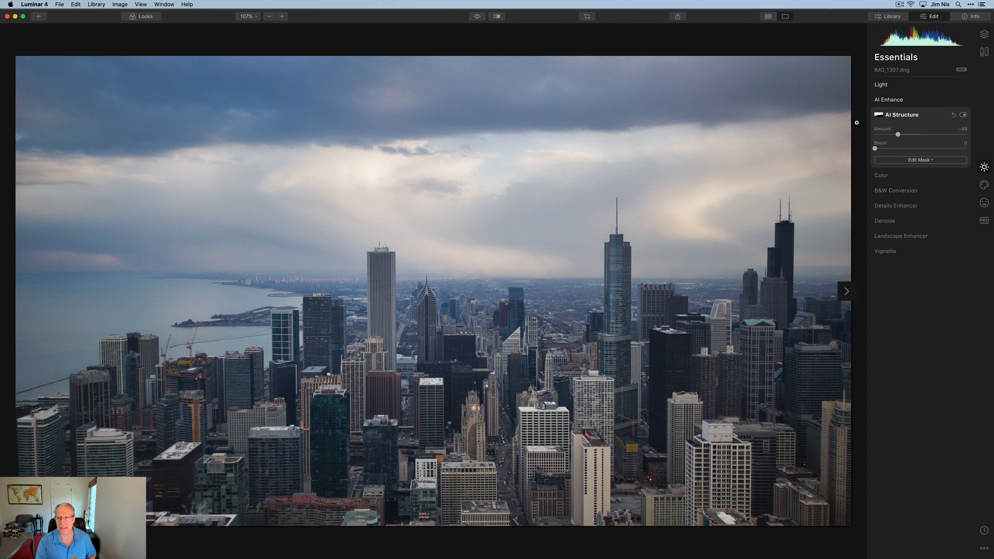
pyautogui.click(963, 115)
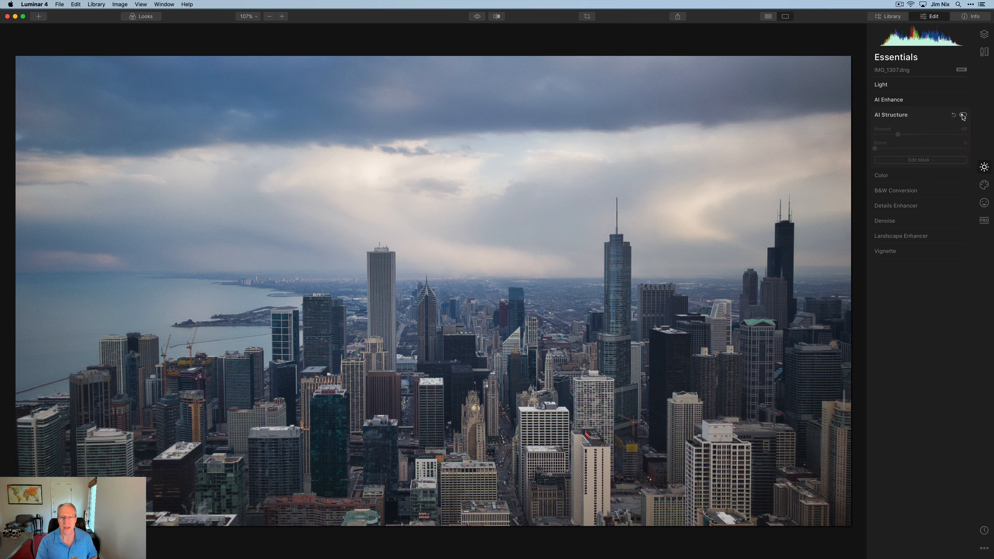
pyautogui.click(282, 16)
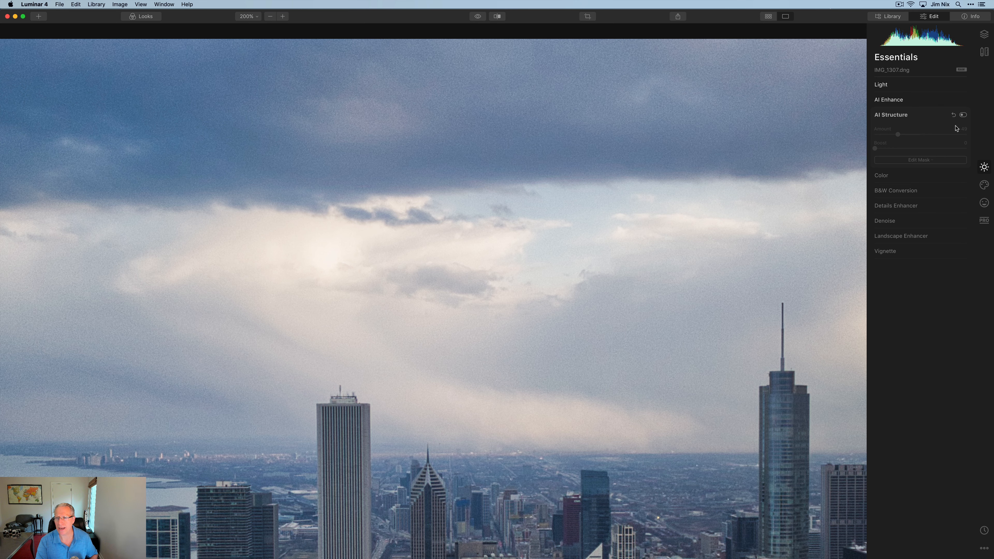
pyautogui.click(963, 115)
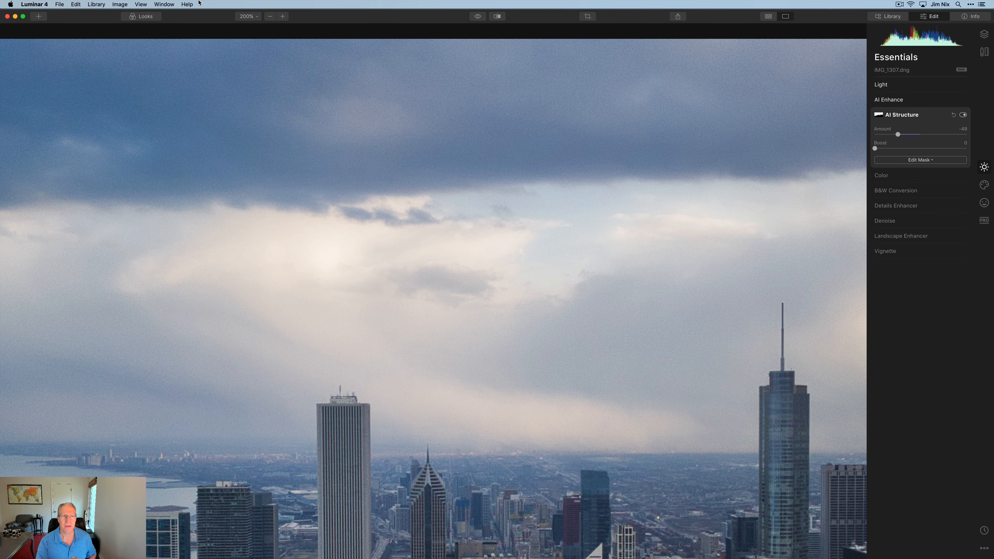
pyautogui.click(245, 16)
pyautogui.click(247, 26)
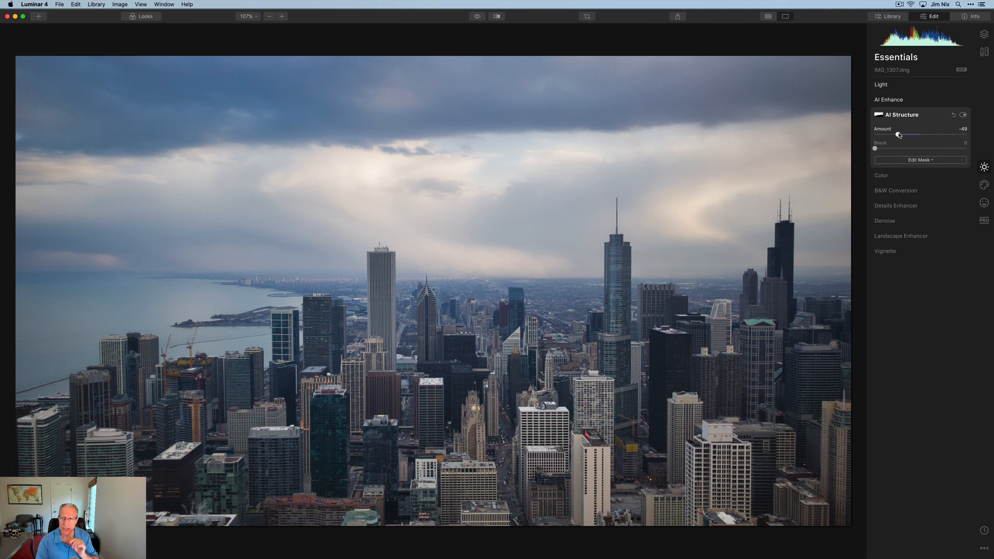
# - Lower AI Structure to -60 and raise Vibrance to 10 in the Color section
pyautogui.moveTo(898, 134); pyautogui.dragTo(894, 134)
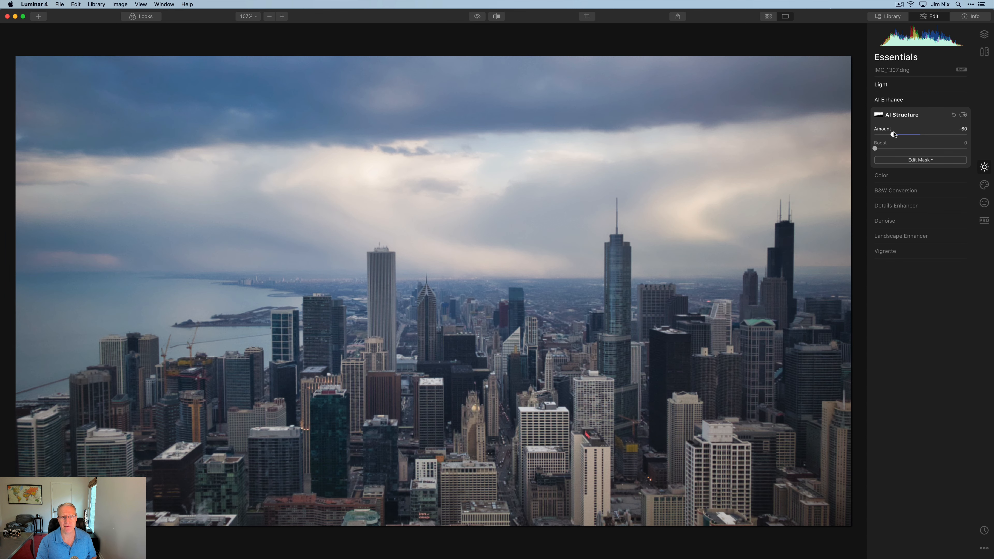
pyautogui.moveTo(894, 135); pyautogui.dragTo(894, 135)
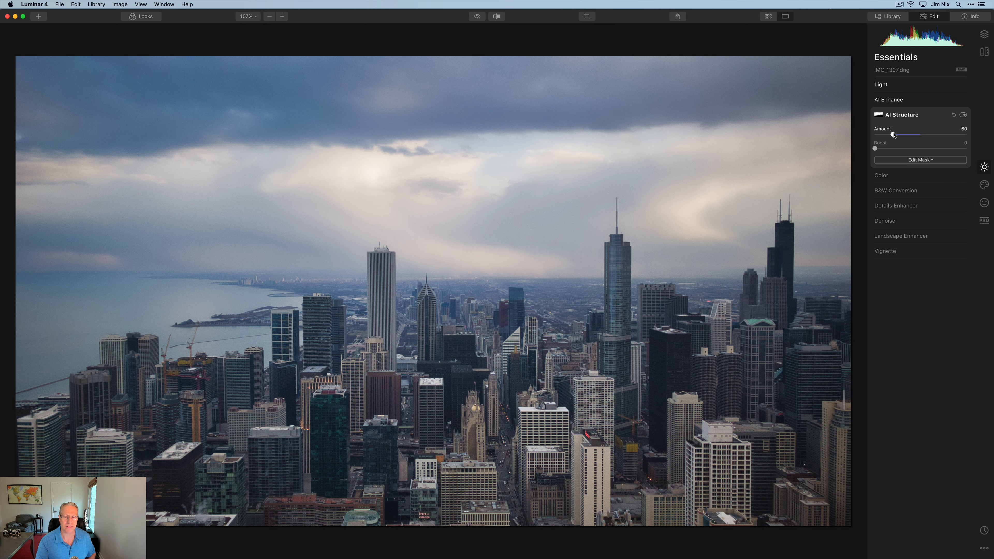
pyautogui.click(881, 175)
pyautogui.moveTo(921, 163); pyautogui.dragTo(901, 178)
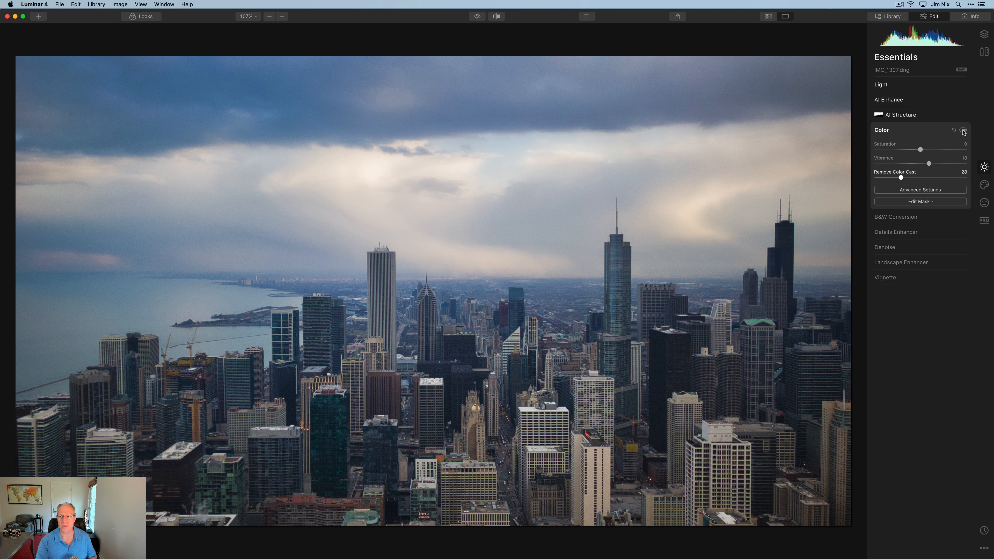
# - Compare the photo with the Color adjustments switched off and back on
pyautogui.click(964, 131)
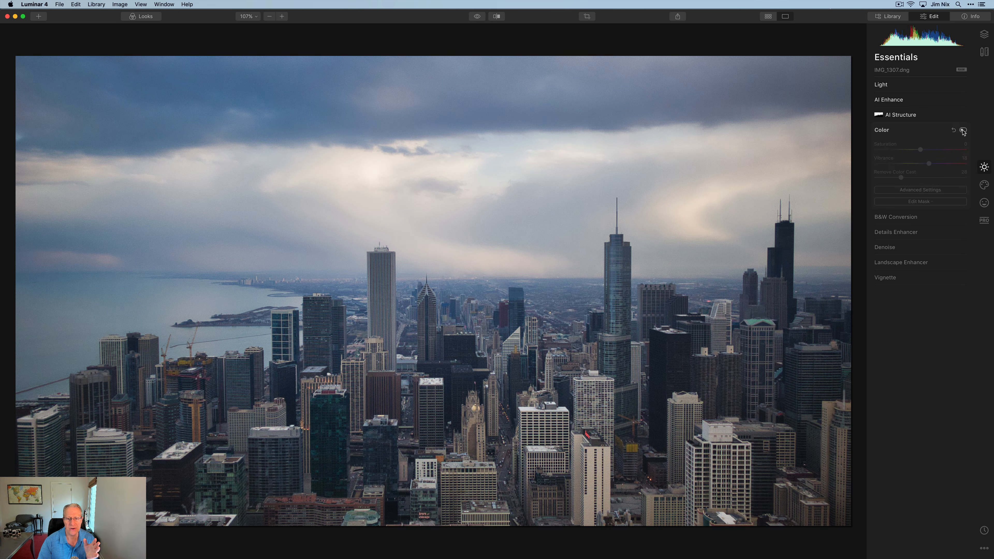
pyautogui.click(963, 131)
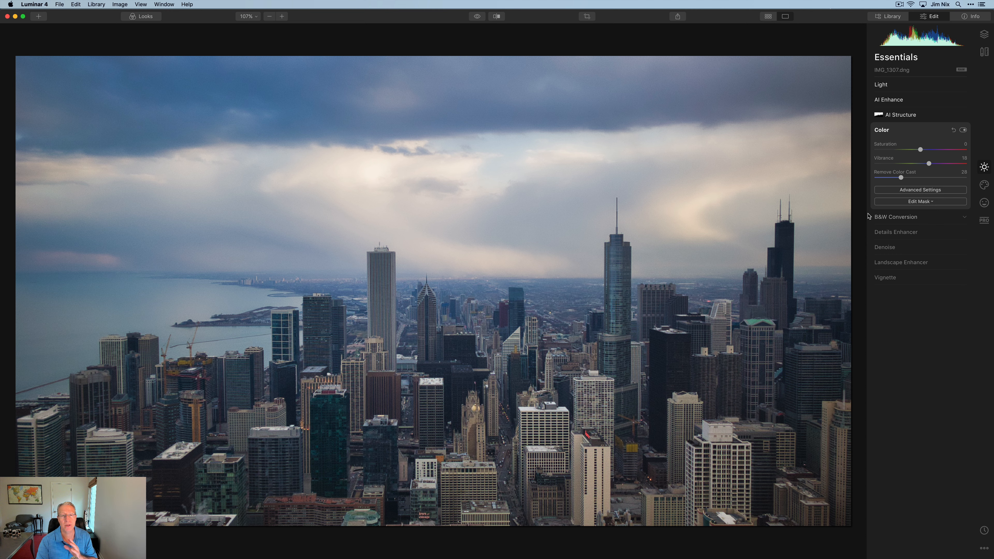
# - Set Details Enhancer Small and Medium Details to 15 and Sharpen to 11
pyautogui.click(900, 233)
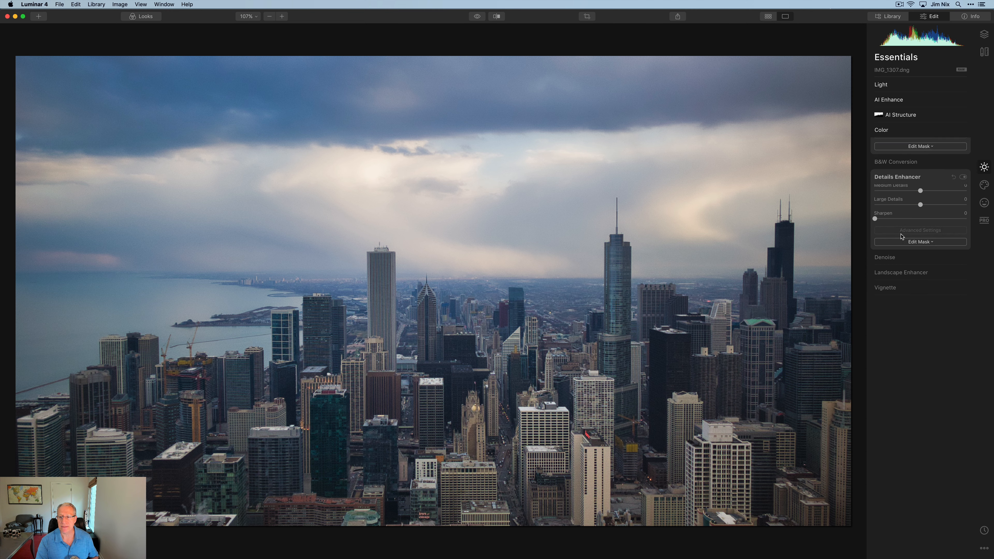
pyautogui.moveTo(926, 182); pyautogui.dragTo(927, 196)
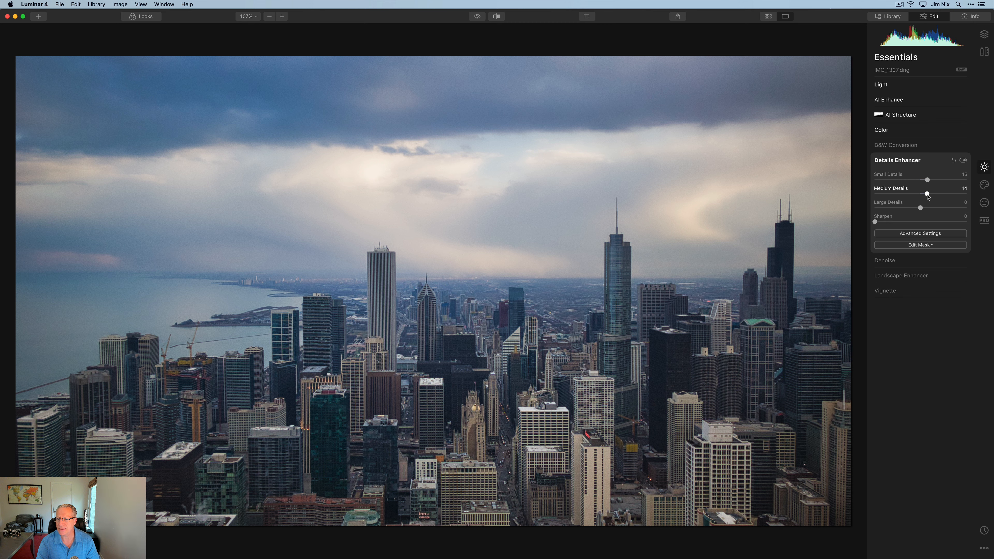
pyautogui.moveTo(875, 221); pyautogui.dragTo(888, 224)
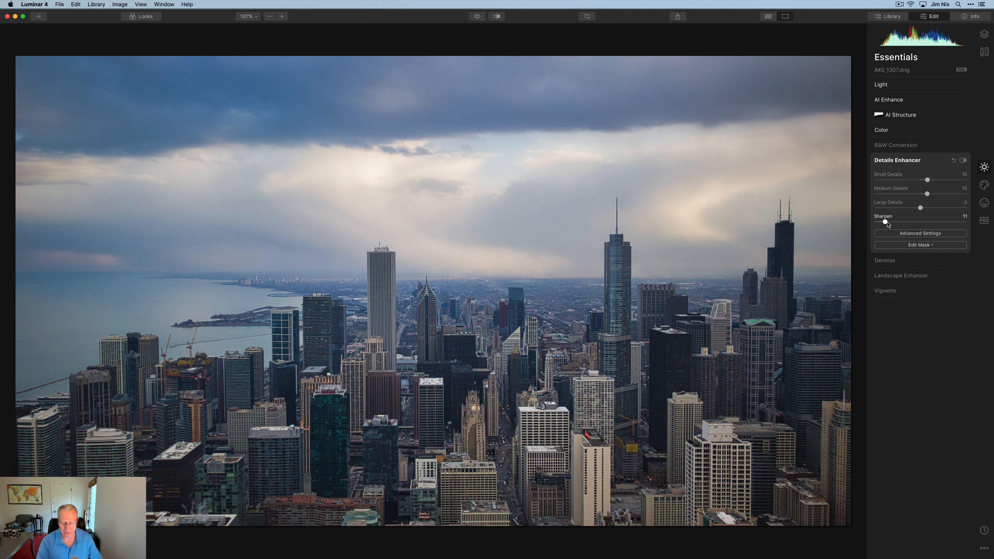
# - Brush the Details Enhancer mask over the buildings and the tall dark tower, then finish masking
pyautogui.click(912, 245)
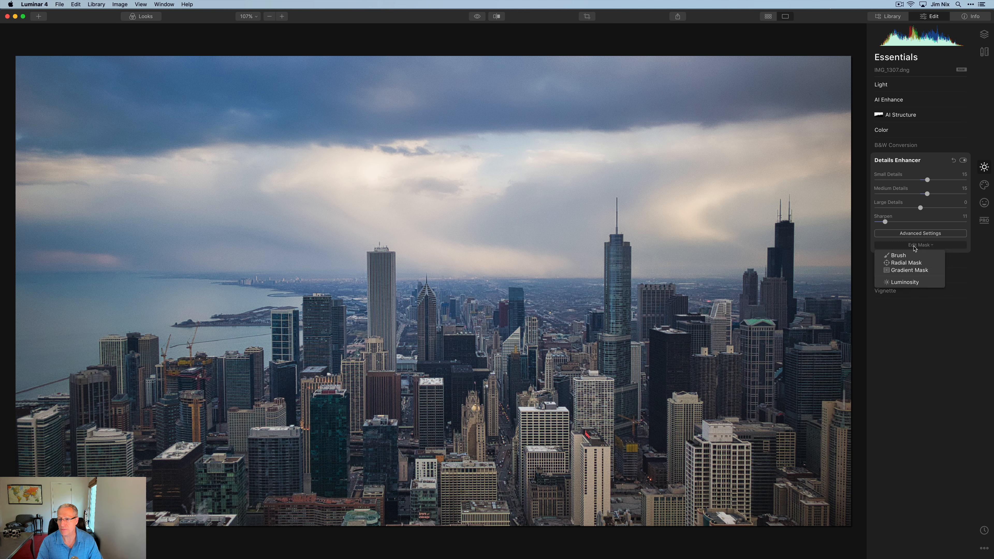
pyautogui.click(908, 254)
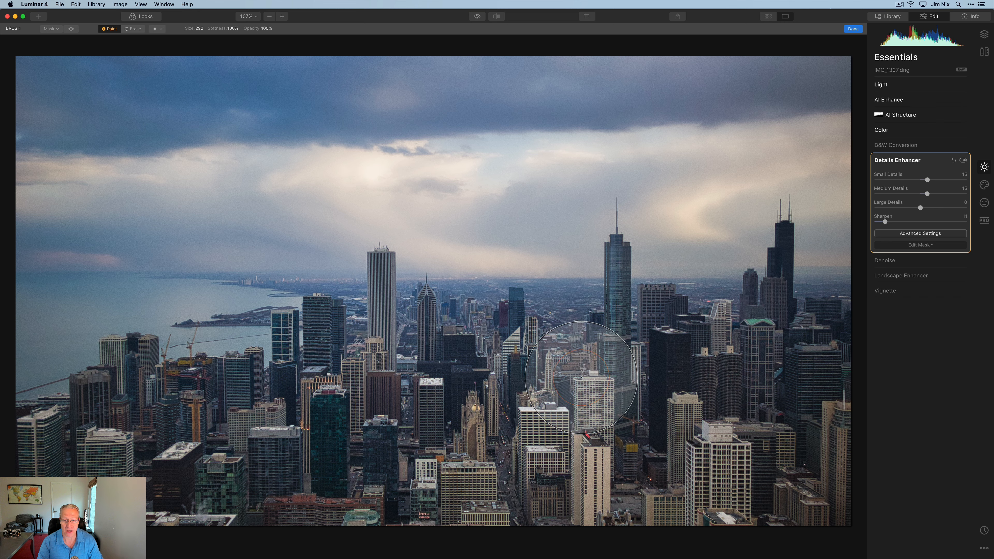
pyautogui.moveTo(579, 376)
pyautogui.mouseDown()
pyautogui.moveTo(681, 386)
pyautogui.moveTo(670, 388)
pyautogui.moveTo(787, 355)
pyautogui.moveTo(791, 397)
pyautogui.moveTo(740, 417)
pyautogui.moveTo(858, 389)
pyautogui.moveTo(858, 437)
pyautogui.moveTo(773, 490)
pyautogui.moveTo(615, 465)
pyautogui.moveTo(517, 386)
pyautogui.moveTo(529, 341)
pyautogui.moveTo(459, 373)
pyautogui.moveTo(408, 340)
pyautogui.moveTo(419, 380)
pyautogui.moveTo(326, 389)
pyautogui.moveTo(327, 375)
pyautogui.moveTo(262, 436)
pyautogui.moveTo(144, 408)
pyautogui.moveTo(75, 487)
pyautogui.moveTo(246, 485)
pyautogui.moveTo(108, 469)
pyautogui.moveTo(422, 484)
pyautogui.moveTo(551, 468)
pyautogui.moveTo(474, 455)
pyautogui.moveTo(491, 516)
pyautogui.moveTo(570, 498)
pyautogui.moveTo(521, 453)
pyautogui.moveTo(649, 446)
pyautogui.moveTo(689, 425)
pyautogui.moveTo(763, 503)
pyautogui.moveTo(754, 450)
pyautogui.mouseUp()
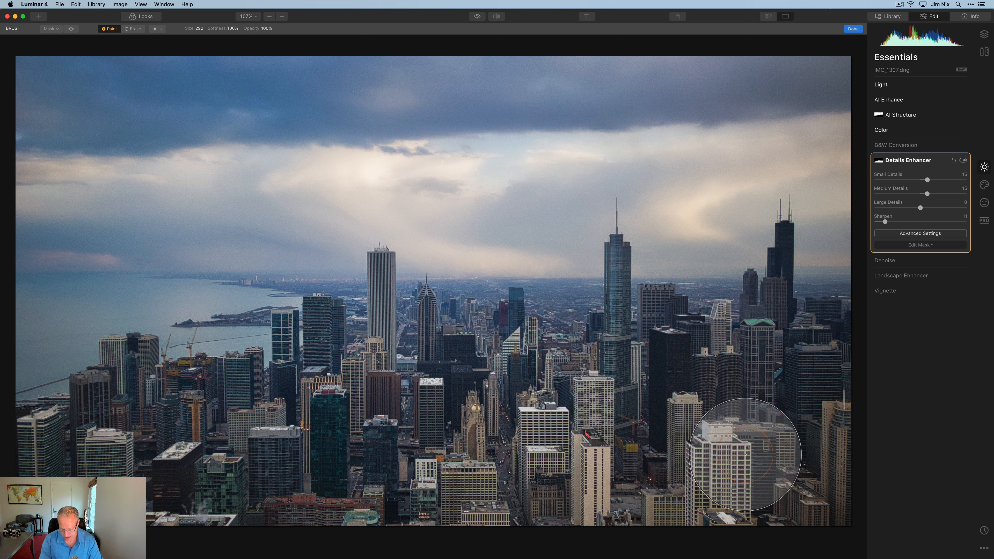
pyautogui.press('[')
pyautogui.press('[')
pyautogui.press('[')
pyautogui.press('[')
pyautogui.press('[')
pyautogui.press('[')
pyautogui.press('[')
pyautogui.press('[')
pyautogui.press('[')
pyautogui.press('[')
pyautogui.press('[')
pyautogui.press('[')
pyautogui.press('[')
pyautogui.press('[')
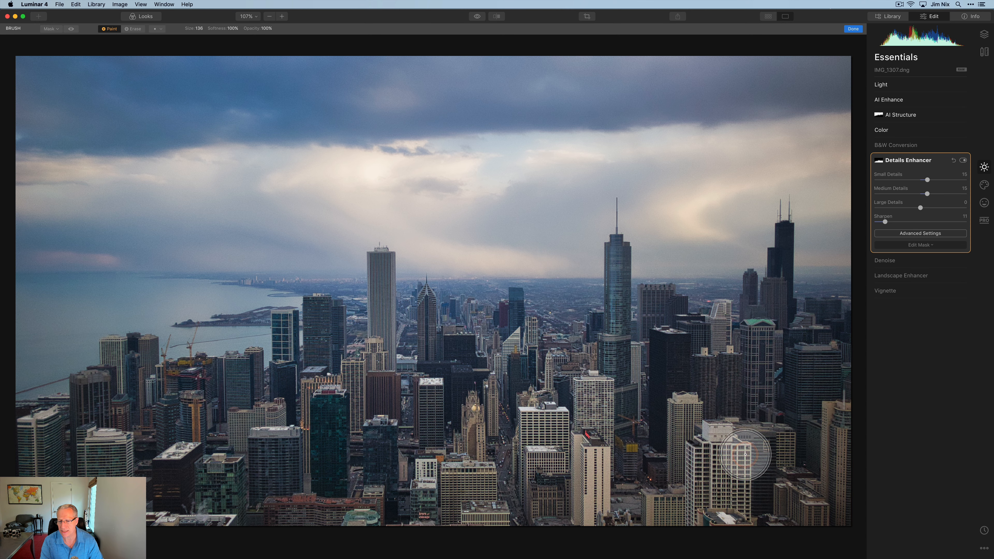
pyautogui.moveTo(777, 327)
pyautogui.mouseDown()
pyautogui.moveTo(785, 230)
pyautogui.moveTo(795, 321)
pyautogui.moveTo(813, 313)
pyautogui.moveTo(856, 320)
pyautogui.moveTo(792, 320)
pyautogui.moveTo(852, 343)
pyautogui.moveTo(771, 331)
pyautogui.moveTo(753, 285)
pyautogui.moveTo(745, 313)
pyautogui.moveTo(703, 321)
pyautogui.moveTo(658, 292)
pyautogui.moveTo(675, 308)
pyautogui.moveTo(651, 297)
pyautogui.moveTo(683, 325)
pyautogui.moveTo(649, 296)
pyautogui.moveTo(649, 344)
pyautogui.moveTo(704, 321)
pyautogui.mouseUp()
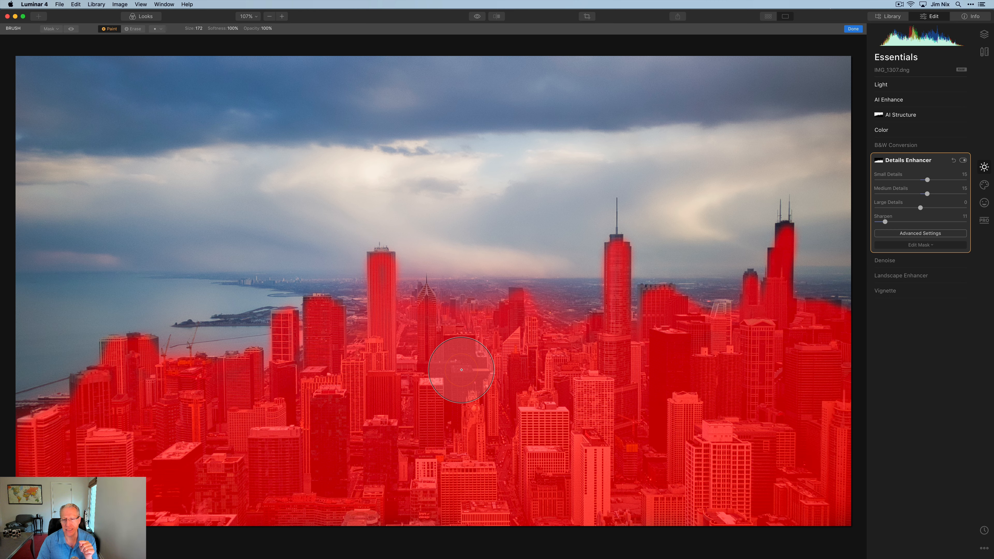
pyautogui.press('/')
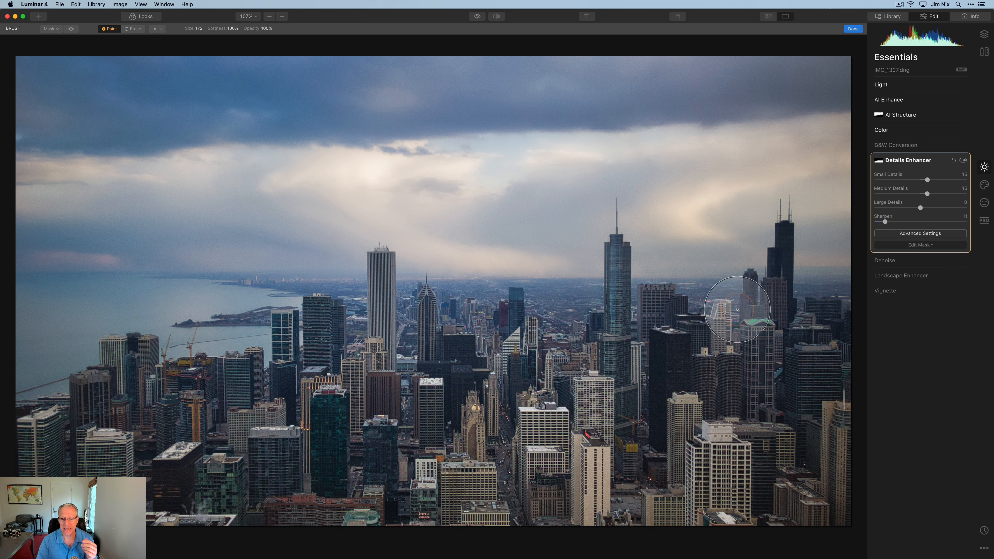
pyautogui.click(853, 29)
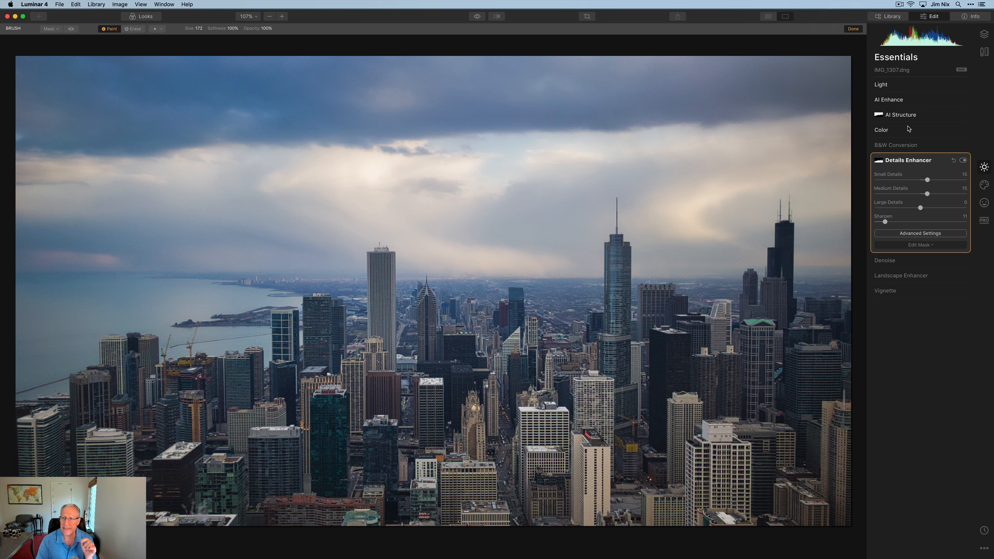
# - Compare Details Enhancer off and on at 200% on the downtown towers, then fit to screen
pyautogui.click(282, 17)
pyautogui.moveTo(674, 457); pyautogui.dragTo(725, 317)
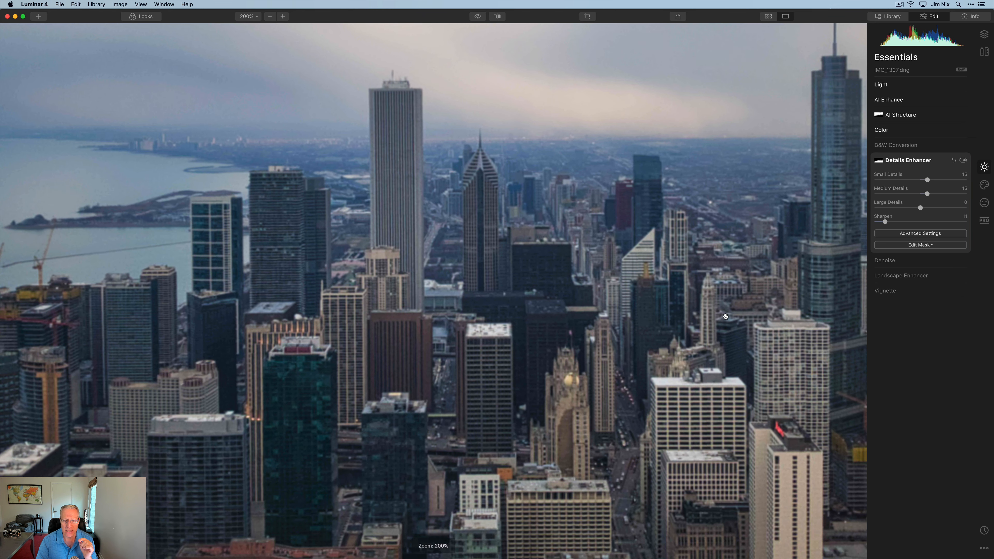
pyautogui.click(964, 160)
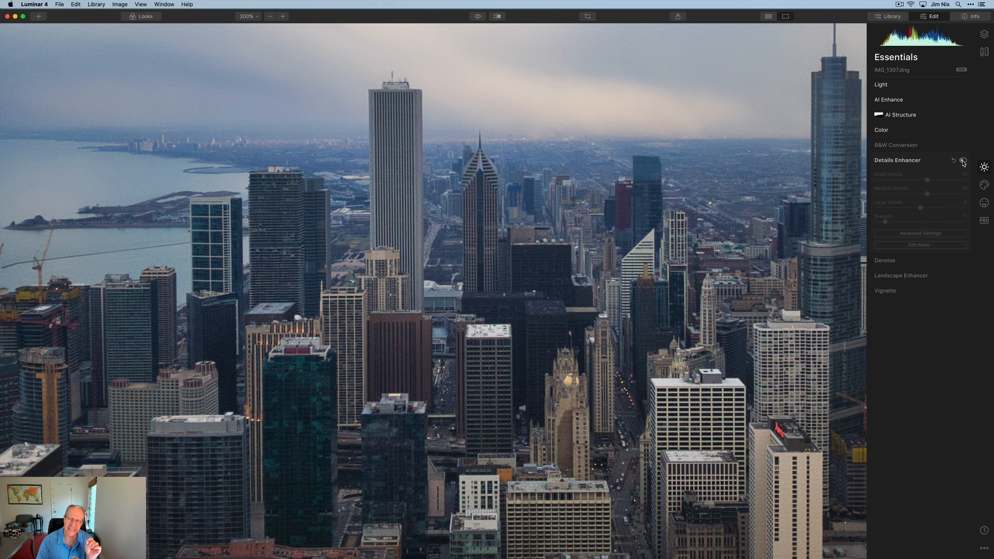
pyautogui.click(963, 160)
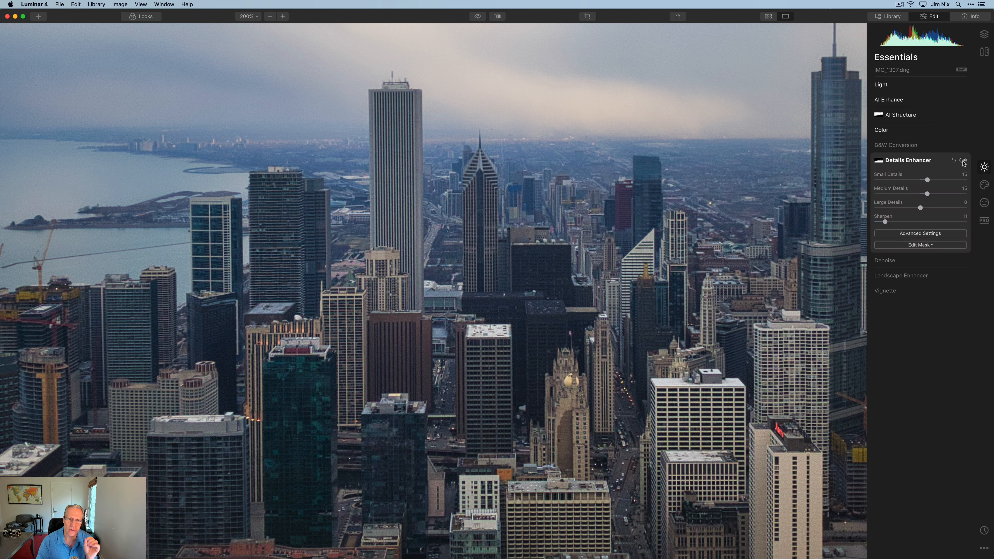
pyautogui.click(248, 16)
pyautogui.click(250, 28)
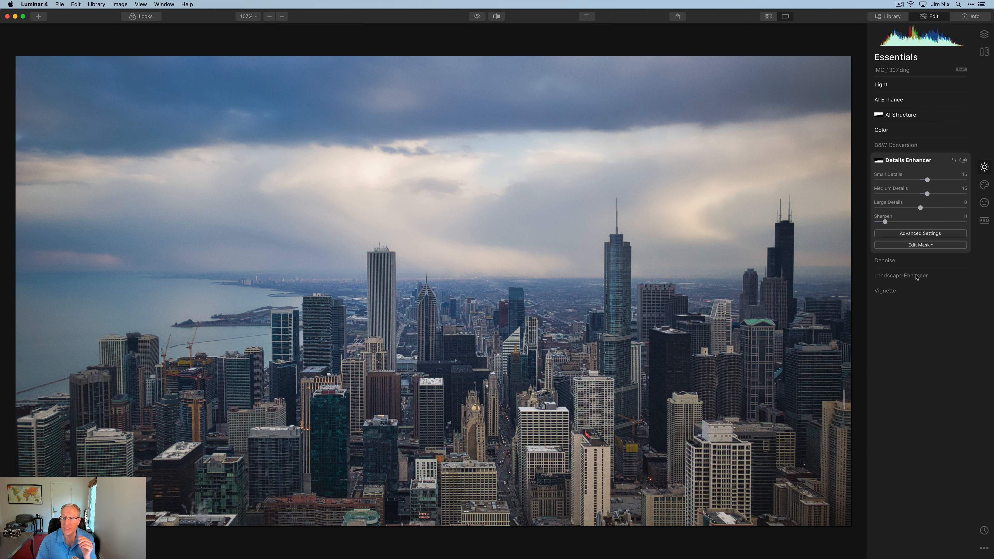
pyautogui.click(907, 276)
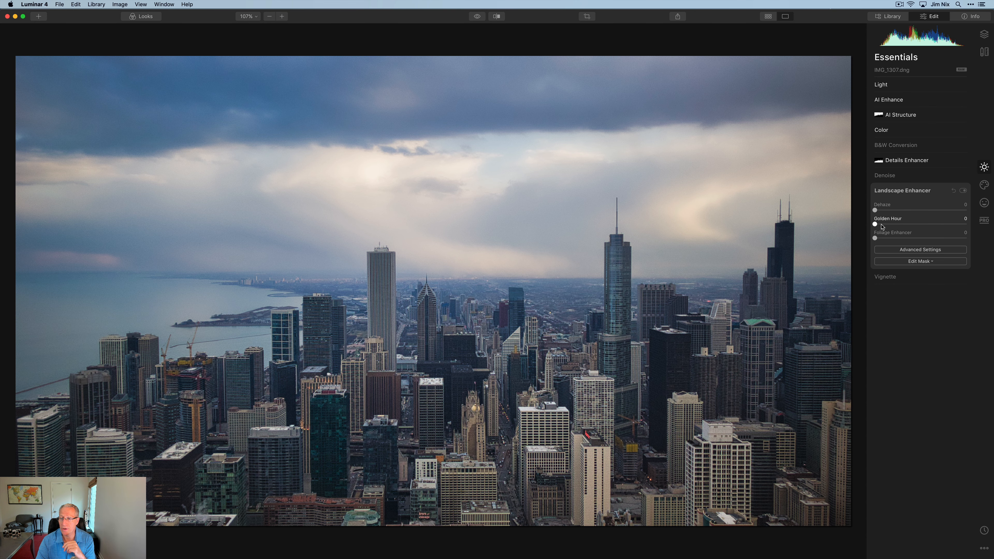
# - Set Landscape Enhancer's Golden Hour to 30 and switch to the Professional tools
pyautogui.moveTo(875, 224); pyautogui.dragTo(904, 225)
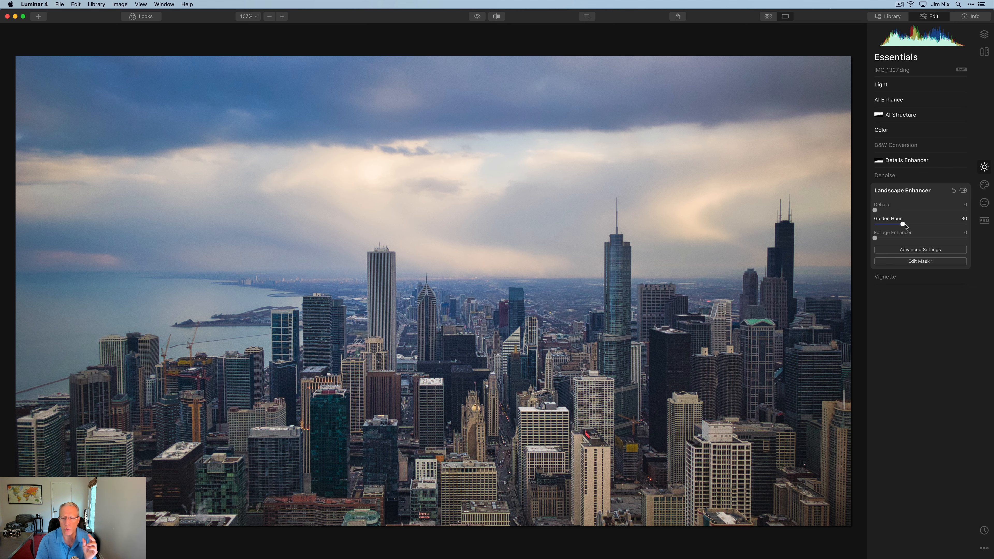
pyautogui.click(984, 221)
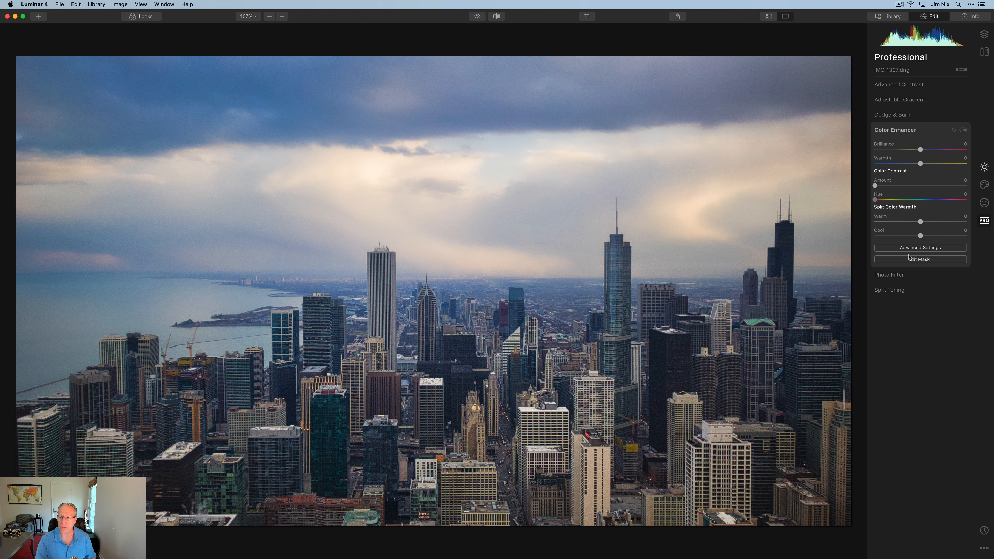
# - Set Color Balance: shadows Yellow-Blue 6, midtones Cyan-Red 4, highlights Cyan-Red 12
pyautogui.click(913, 247)
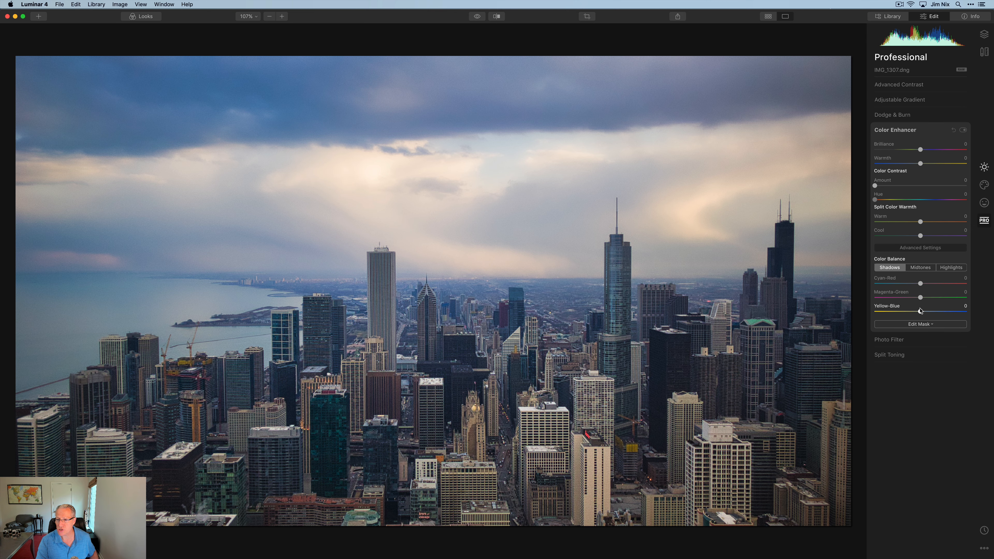
pyautogui.moveTo(921, 314); pyautogui.dragTo(924, 315)
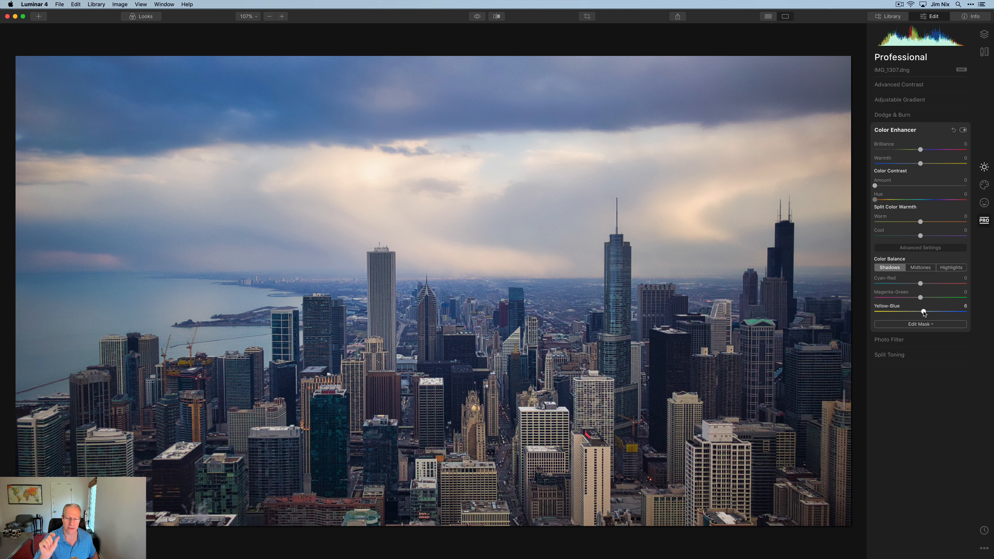
pyautogui.click(925, 269)
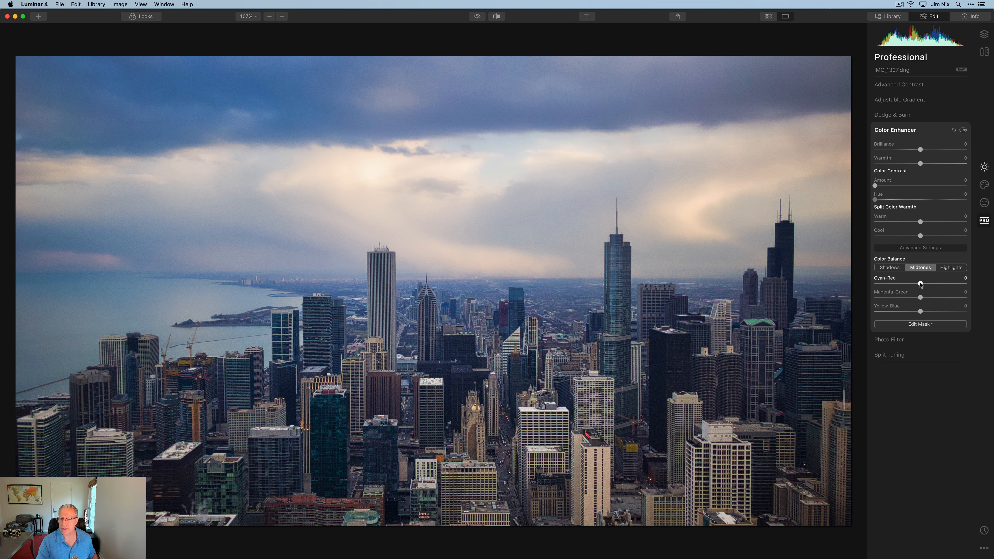
pyautogui.moveTo(921, 285); pyautogui.dragTo(923, 284)
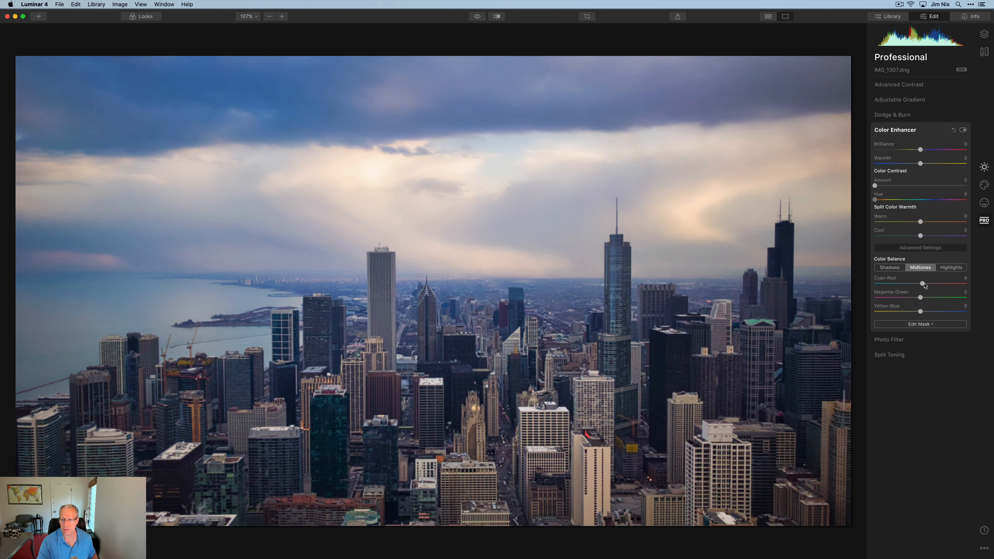
pyautogui.click(951, 268)
pyautogui.moveTo(921, 284); pyautogui.dragTo(927, 285)
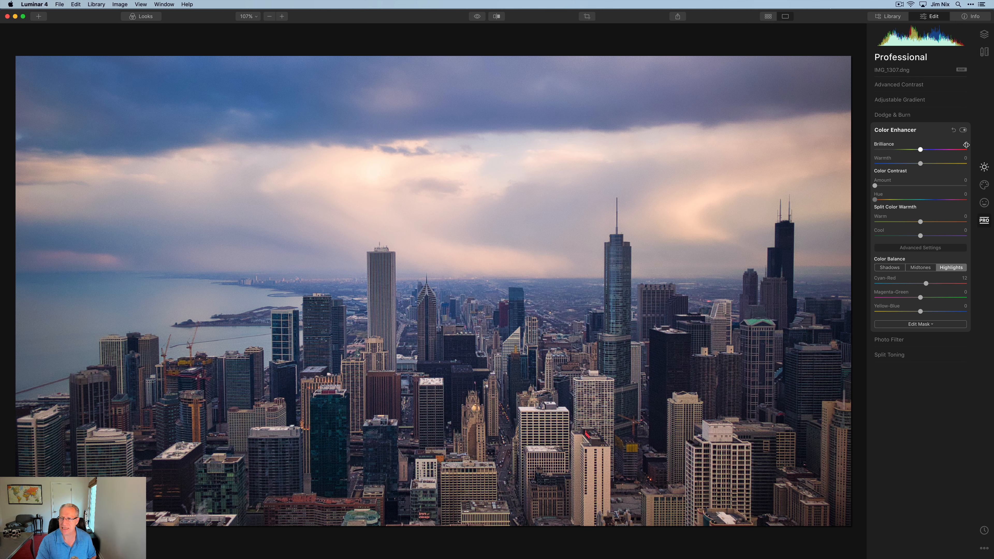
# - Compare the Color Enhancer switched off and on, then return to the Essentials tools
pyautogui.click(963, 131)
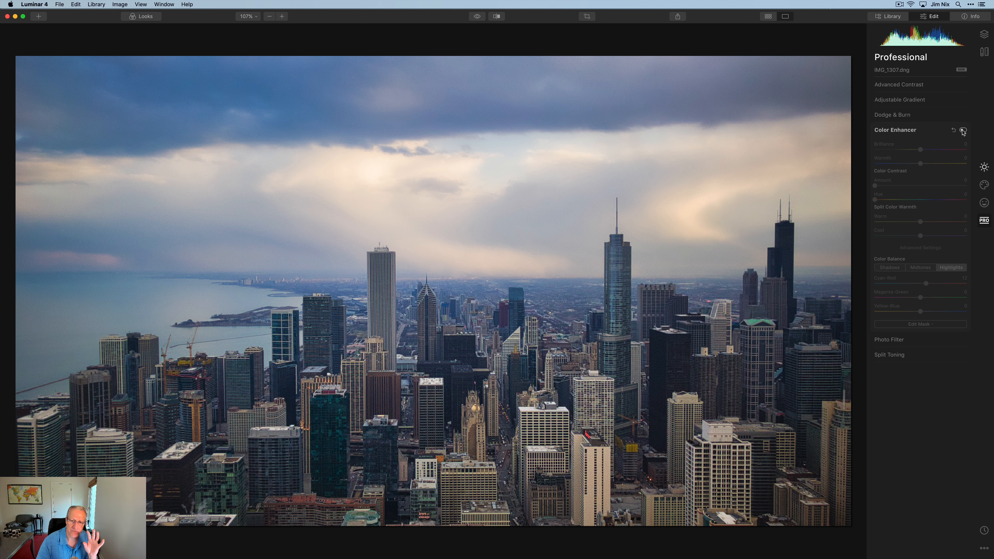
pyautogui.click(964, 131)
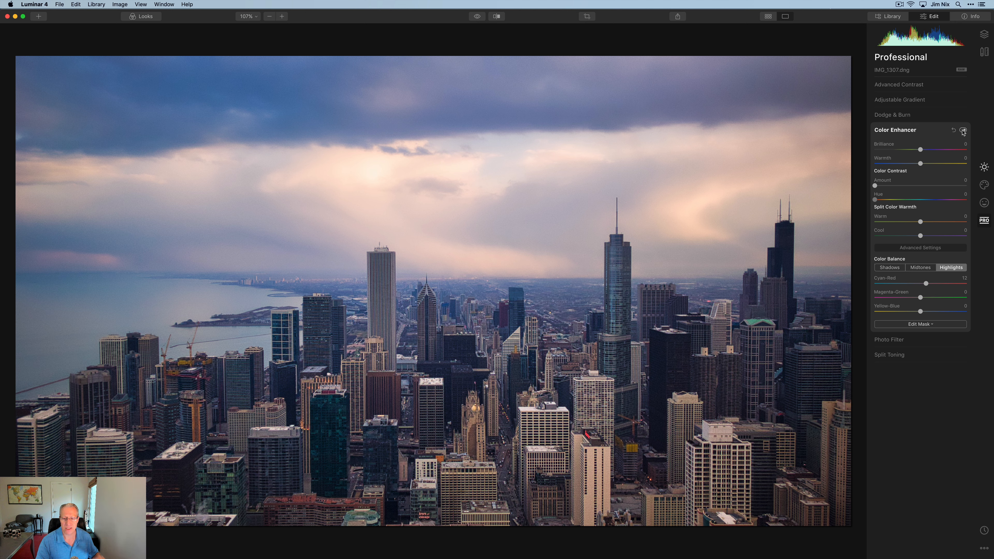
pyautogui.click(984, 167)
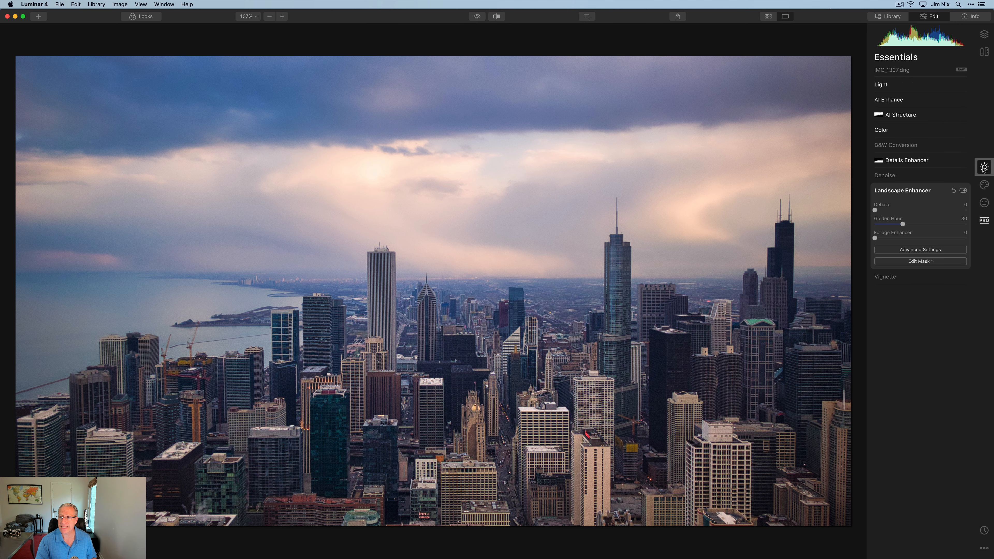
# - Set Luminosity Denoise to 35 and check it off and on at 300% on the towers
pyautogui.click(888, 176)
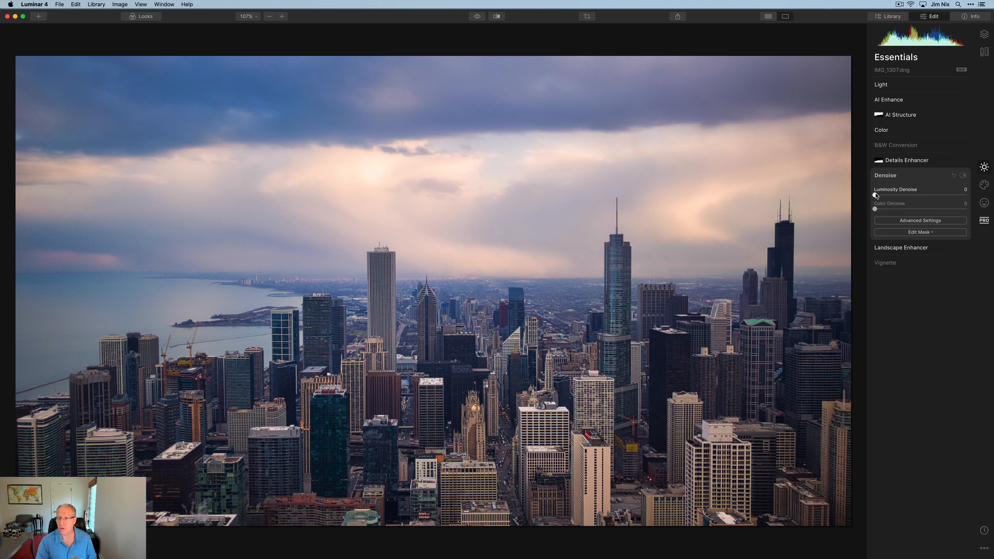
pyautogui.moveTo(875, 195); pyautogui.dragTo(909, 197)
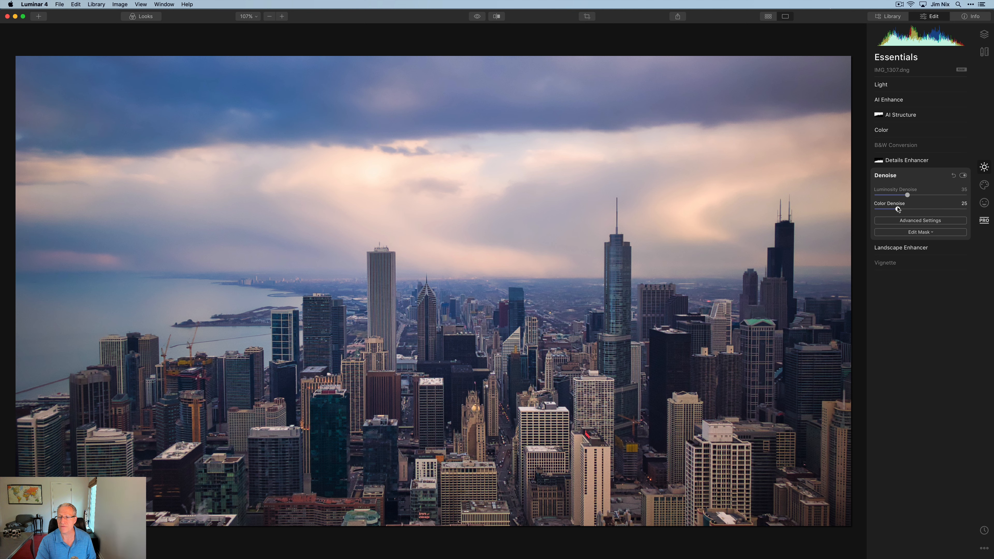
pyautogui.click(283, 16)
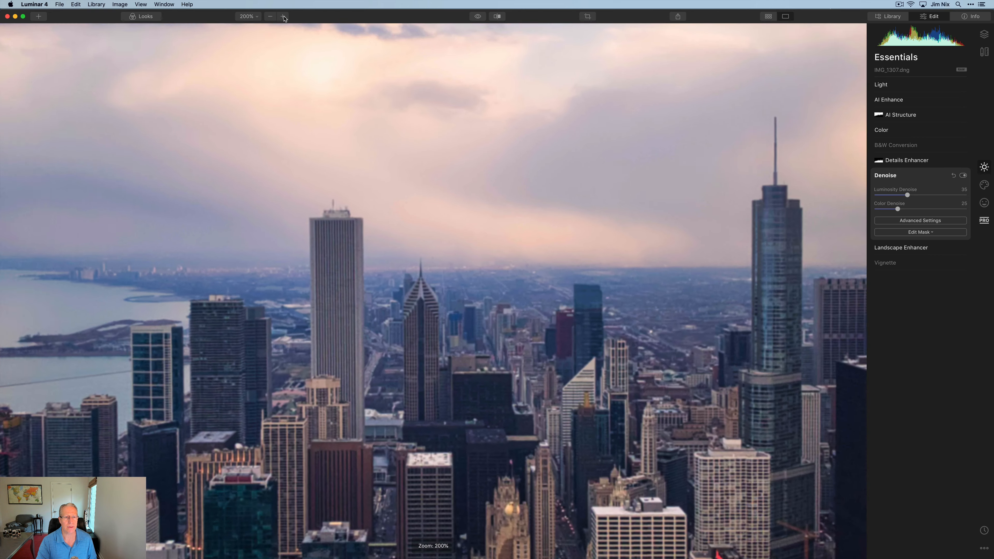
pyautogui.click(283, 17)
pyautogui.hscroll(-5, 312, 149)
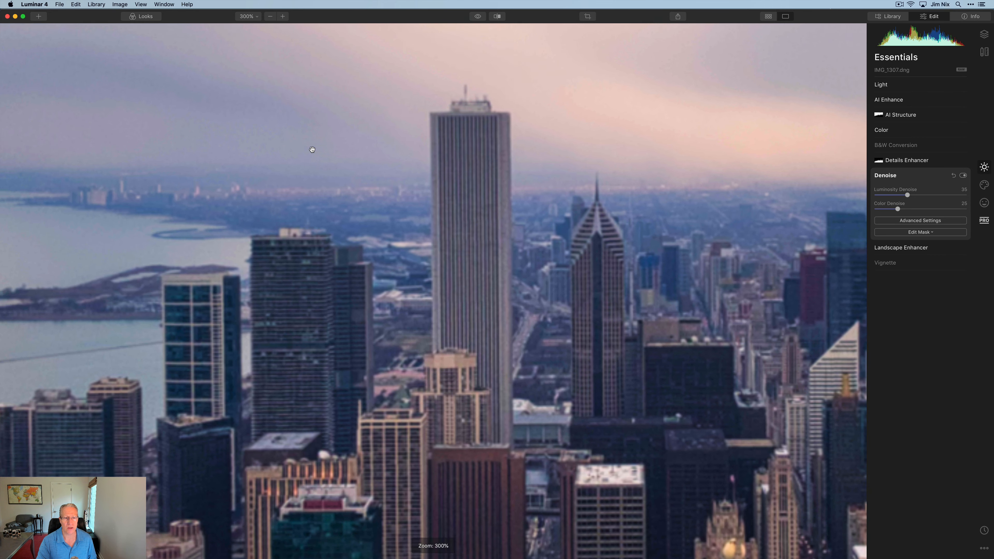
pyautogui.moveTo(312, 149); pyautogui.dragTo(321, 156)
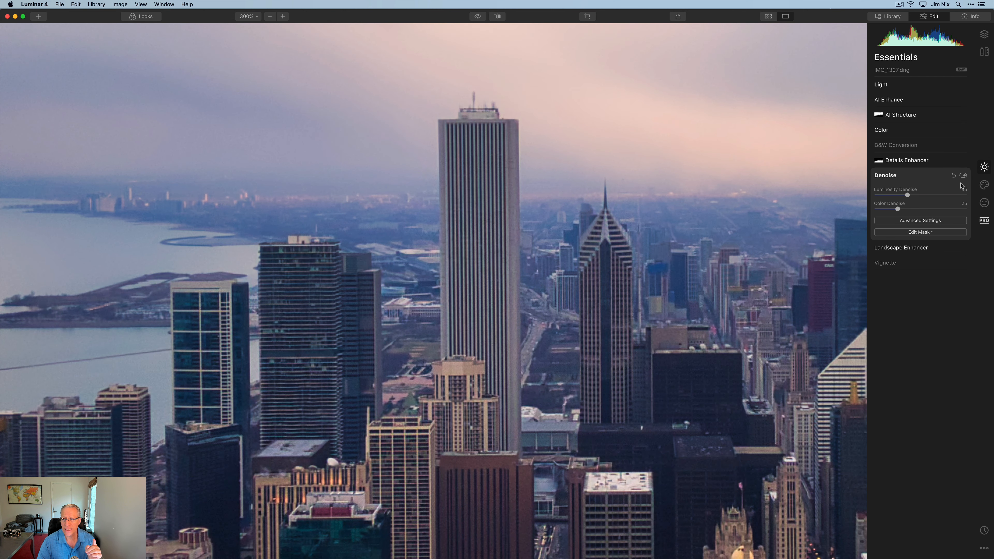
pyautogui.click(964, 176)
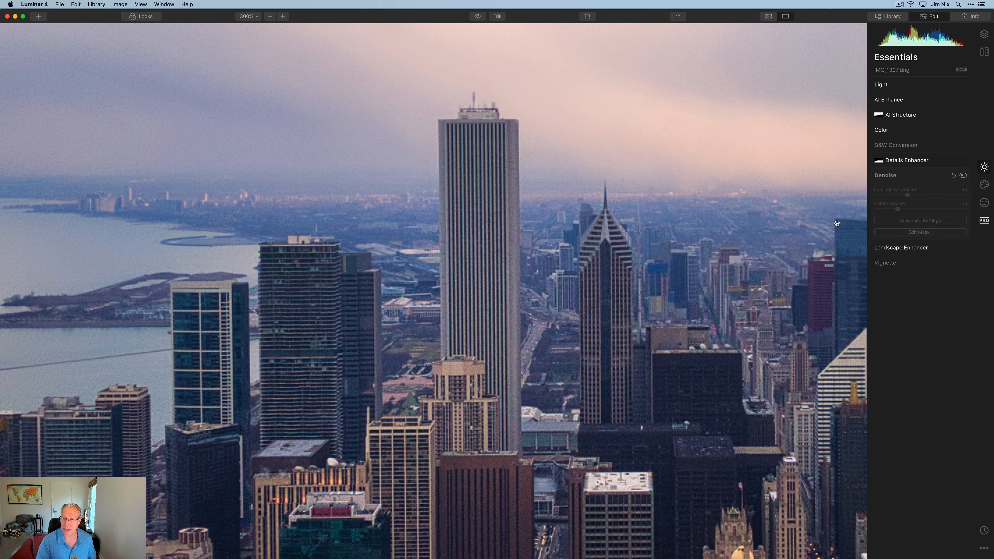
pyautogui.click(963, 176)
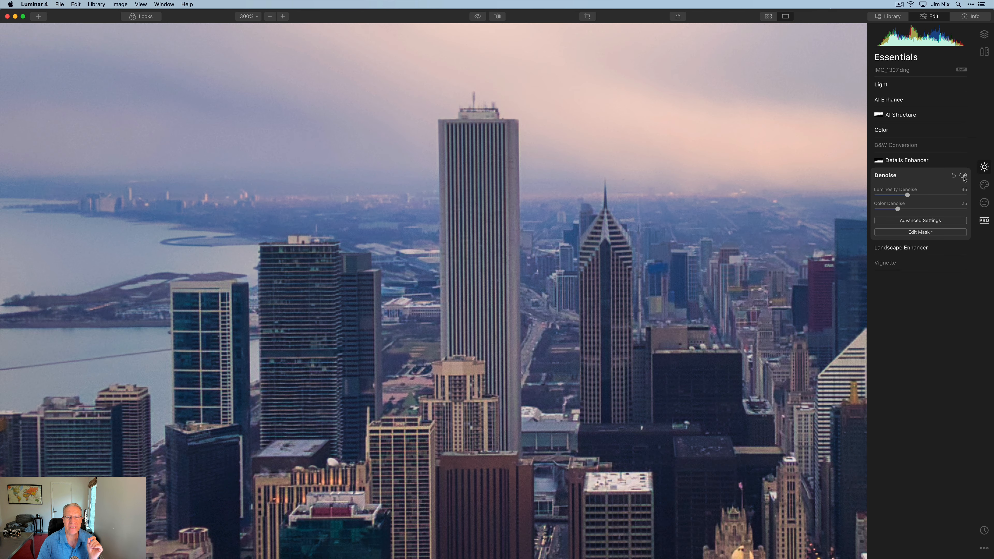
# - Fit the edited skyline to the window and compare it with the unedited original
pyautogui.click(245, 16)
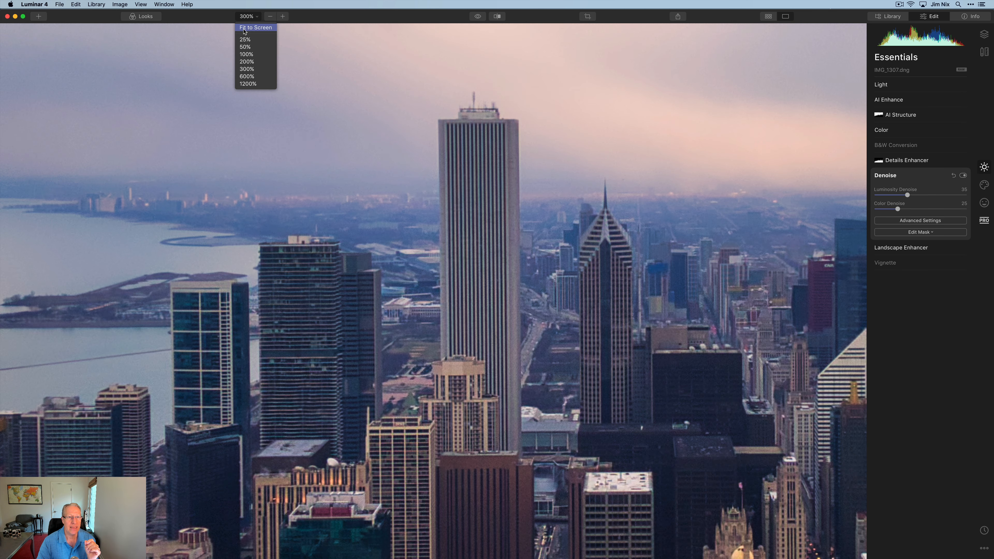
pyautogui.click(245, 28)
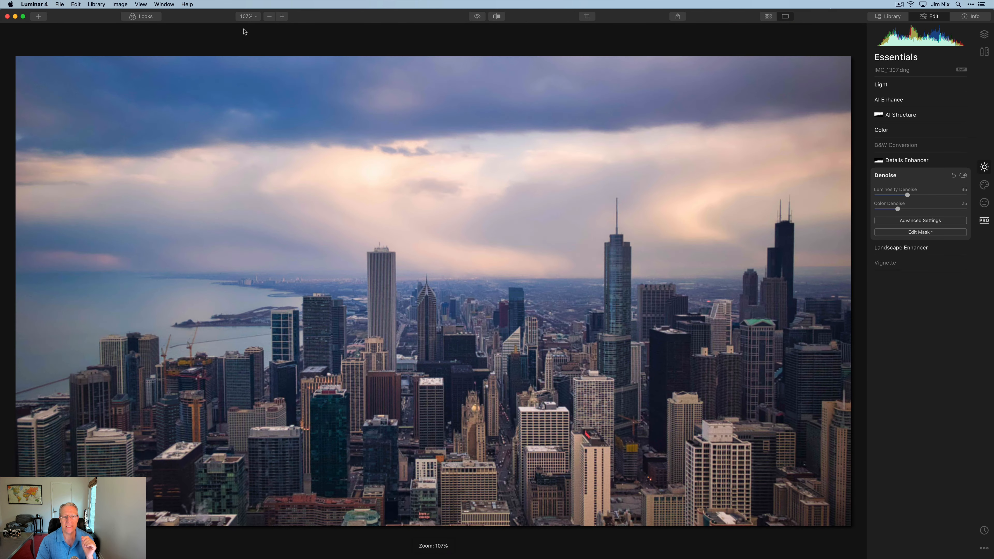
pyautogui.click(477, 17)
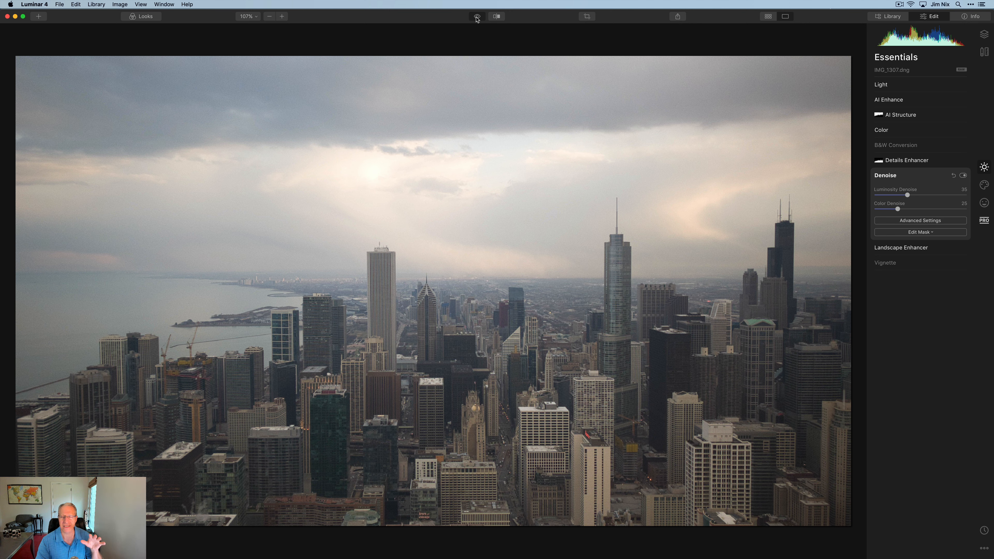
pyautogui.click(477, 17)
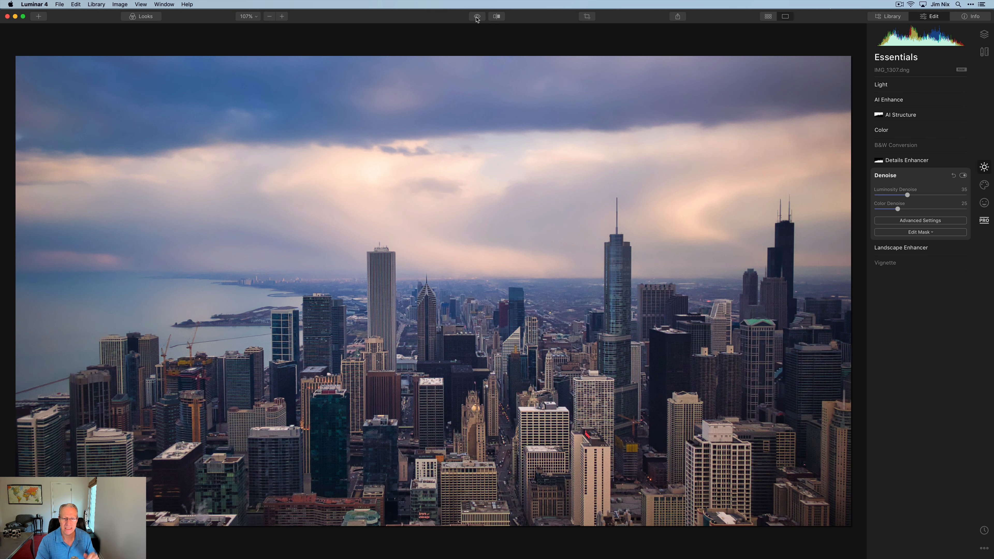
# - Compare in the Before/After split view with the divider moved, then view the original once more
pyautogui.click(497, 16)
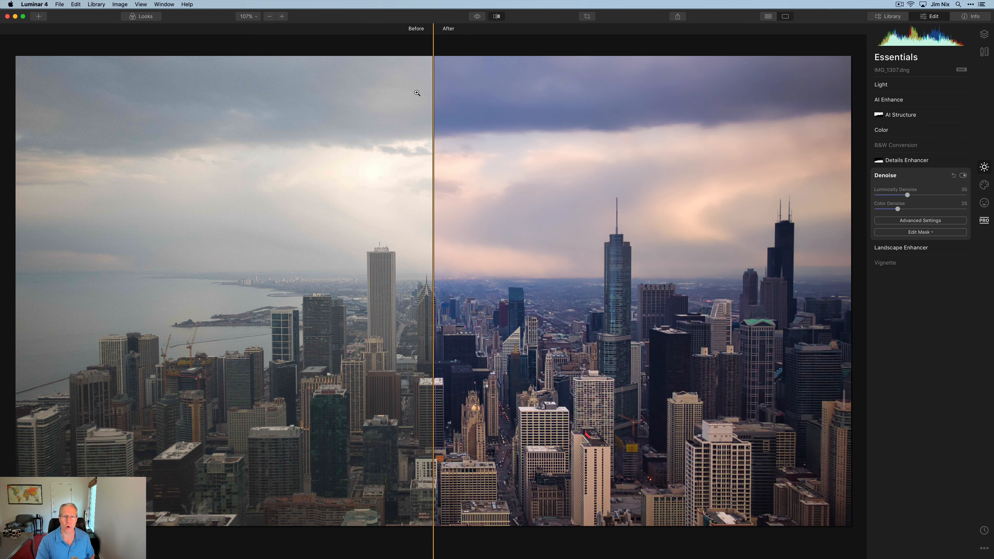
pyautogui.moveTo(430, 103); pyautogui.dragTo(340, 110)
pyautogui.click(497, 17)
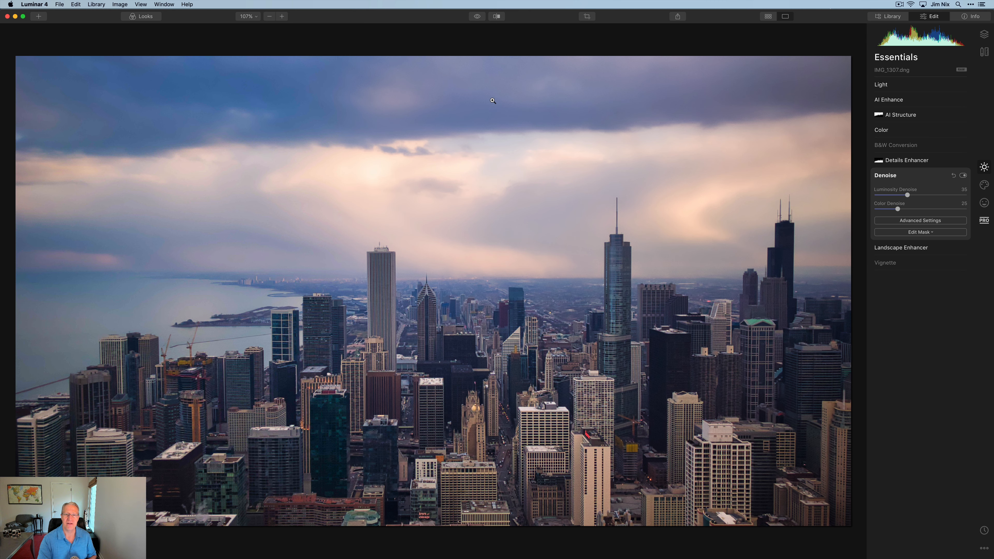
pyautogui.click(478, 17)
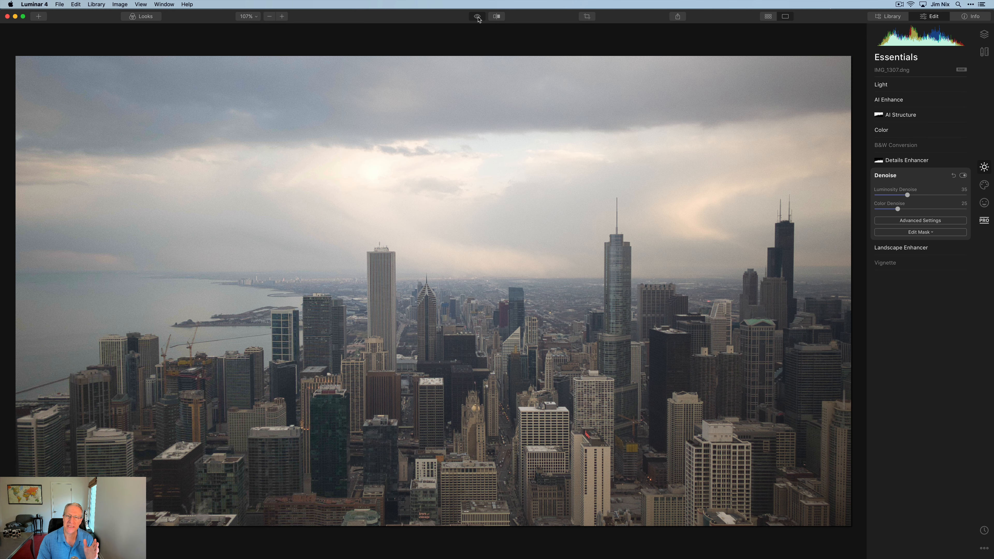
pyautogui.click(478, 19)
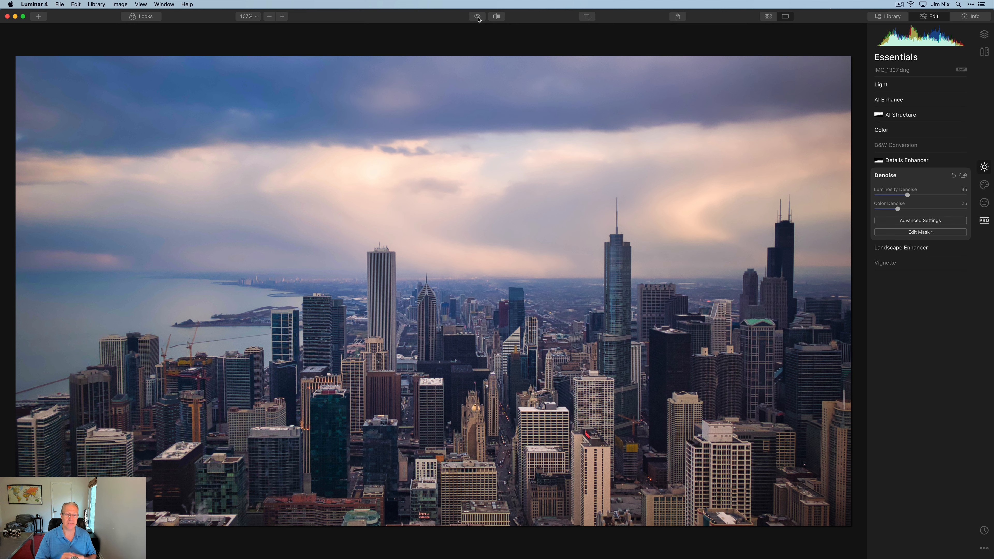